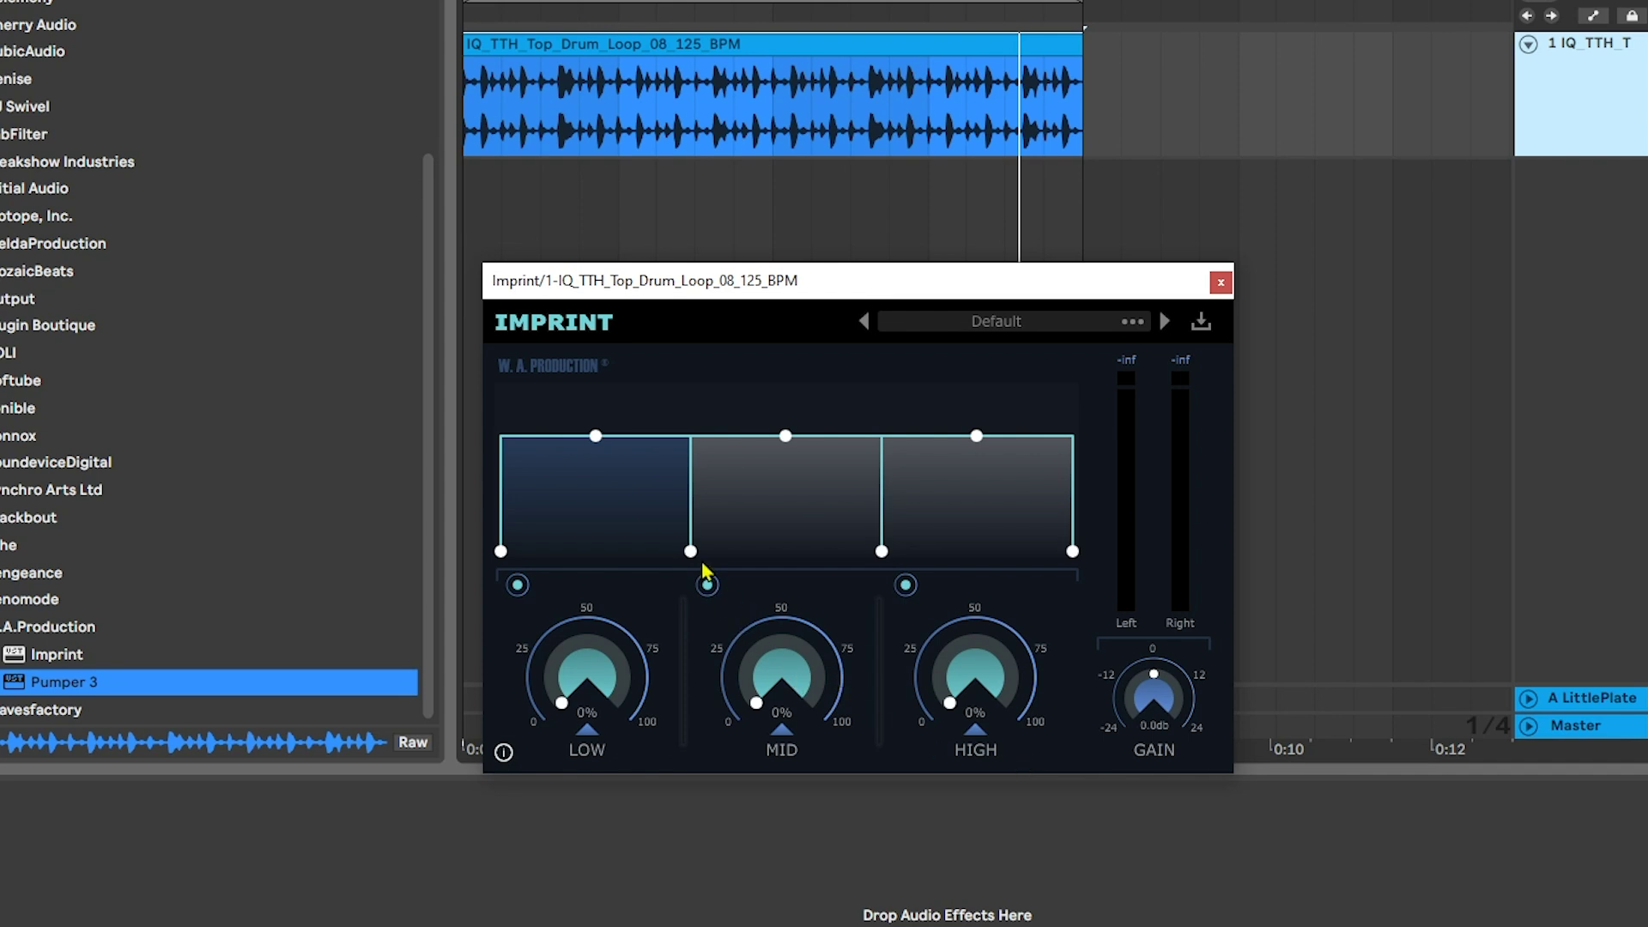
- Move the low and high crossover points inward to narrow the mid band while auditioning the drum loop
mouse_move(692, 552)
left_mouse_down()
mouse_move(744, 554)
mouse_move(673, 554)
left_mouse_up()
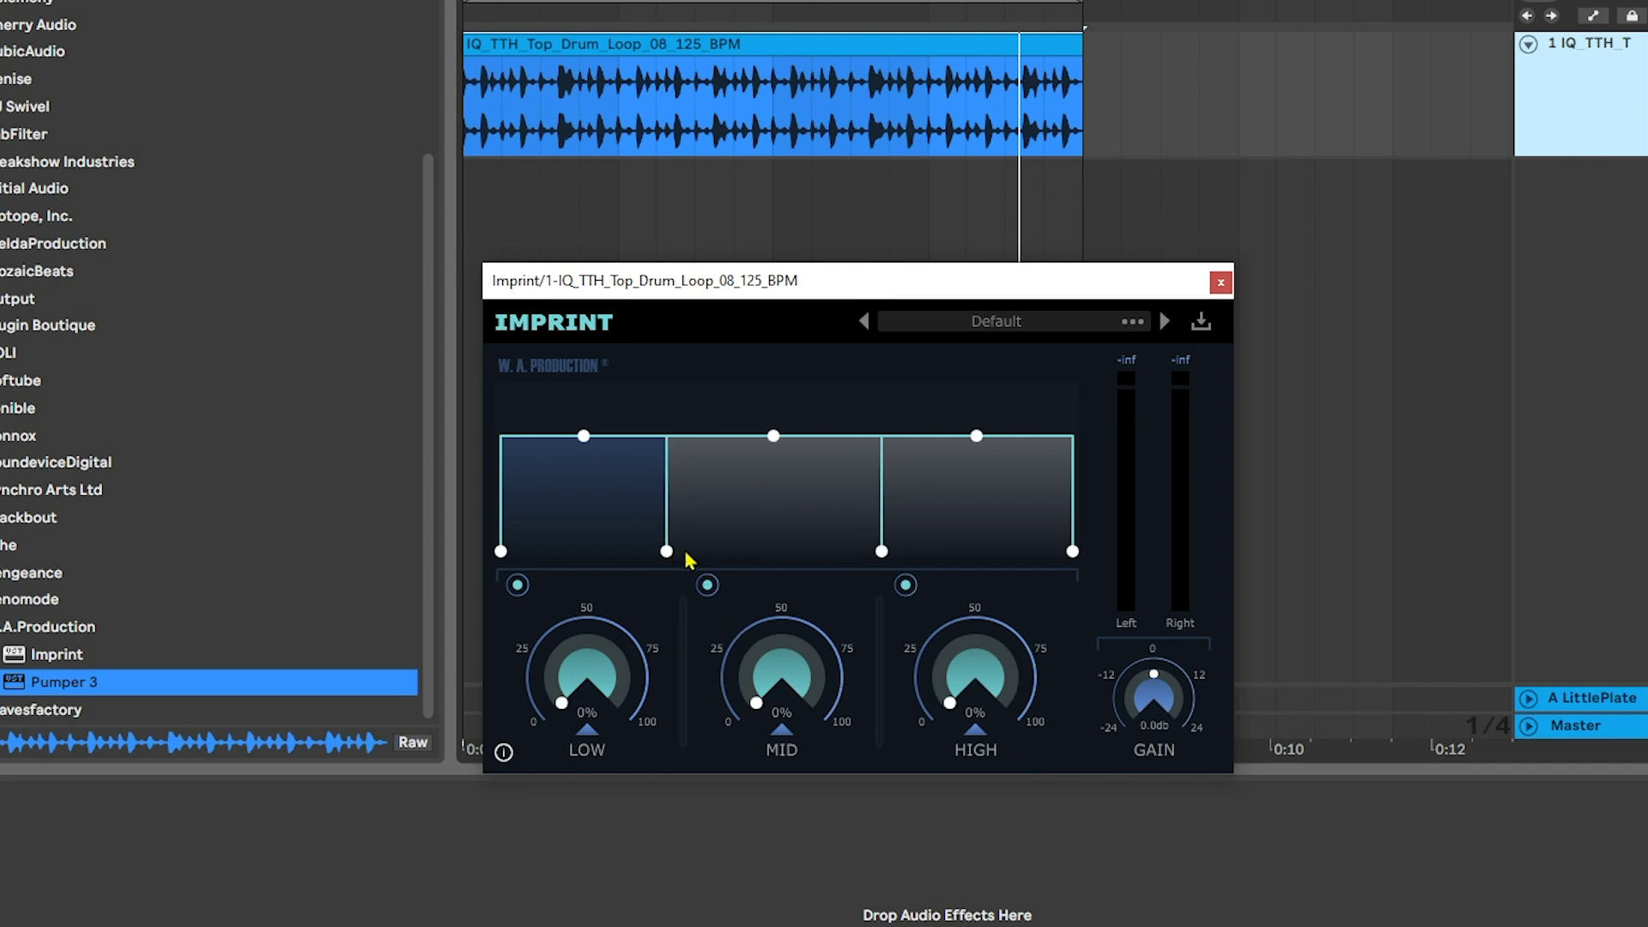
mouse_move(882, 554)
left_mouse_down()
mouse_move(937, 562)
mouse_move(877, 553)
left_mouse_up()
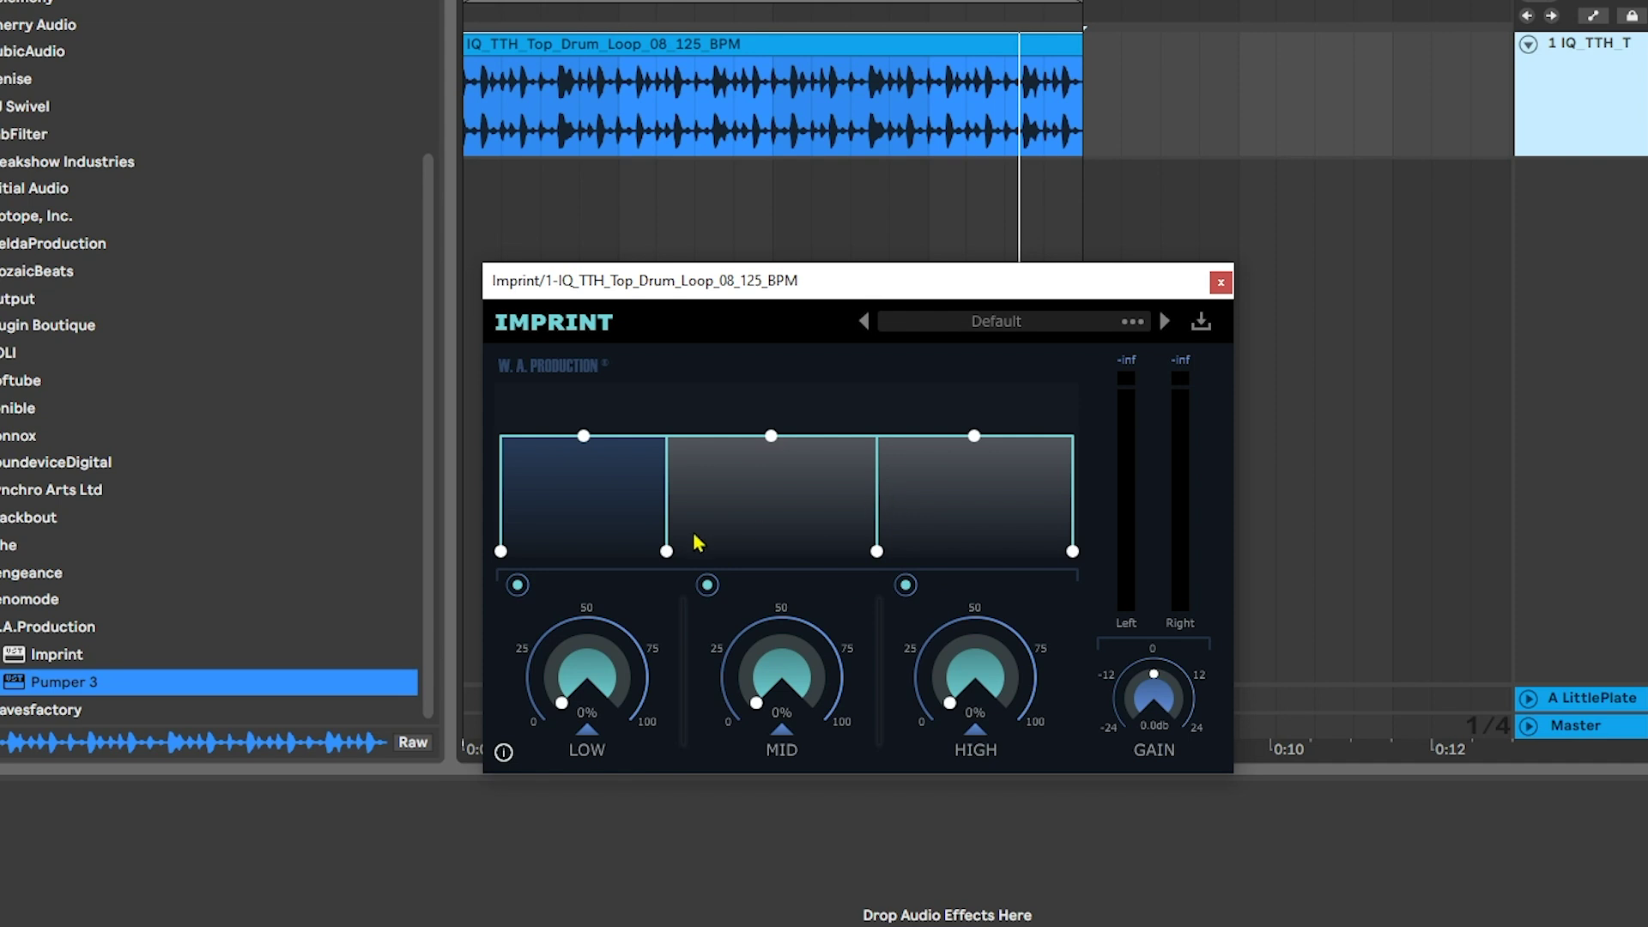
key("space")
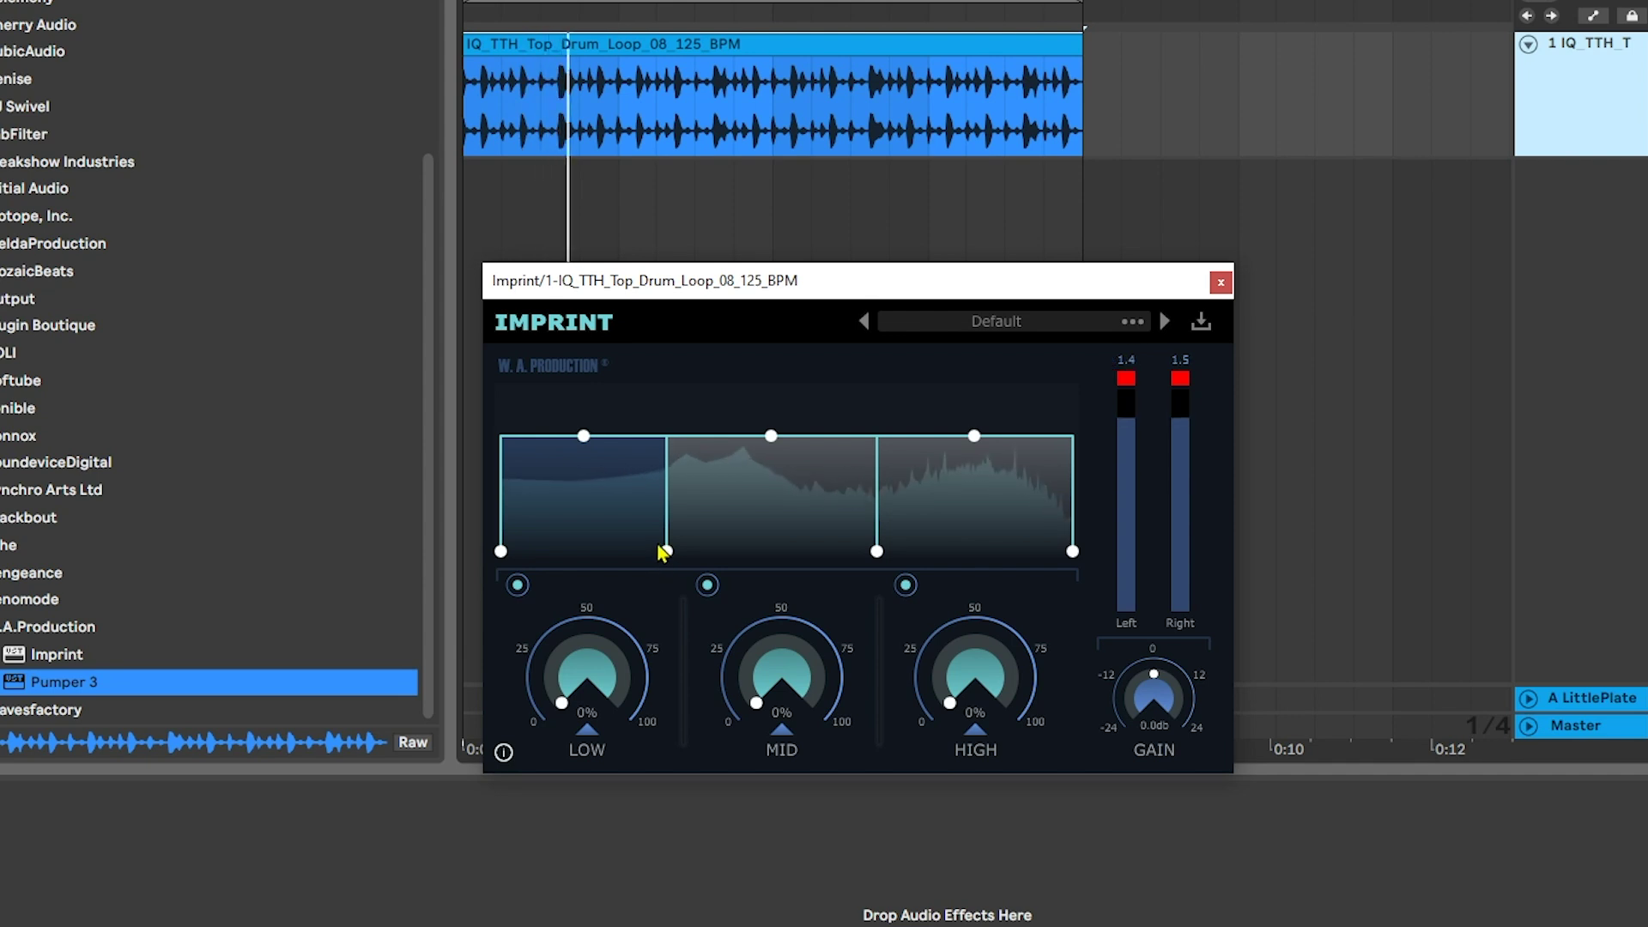
left_click_drag(667, 554, 710, 557)
left_click_drag(868, 561, 794, 559)
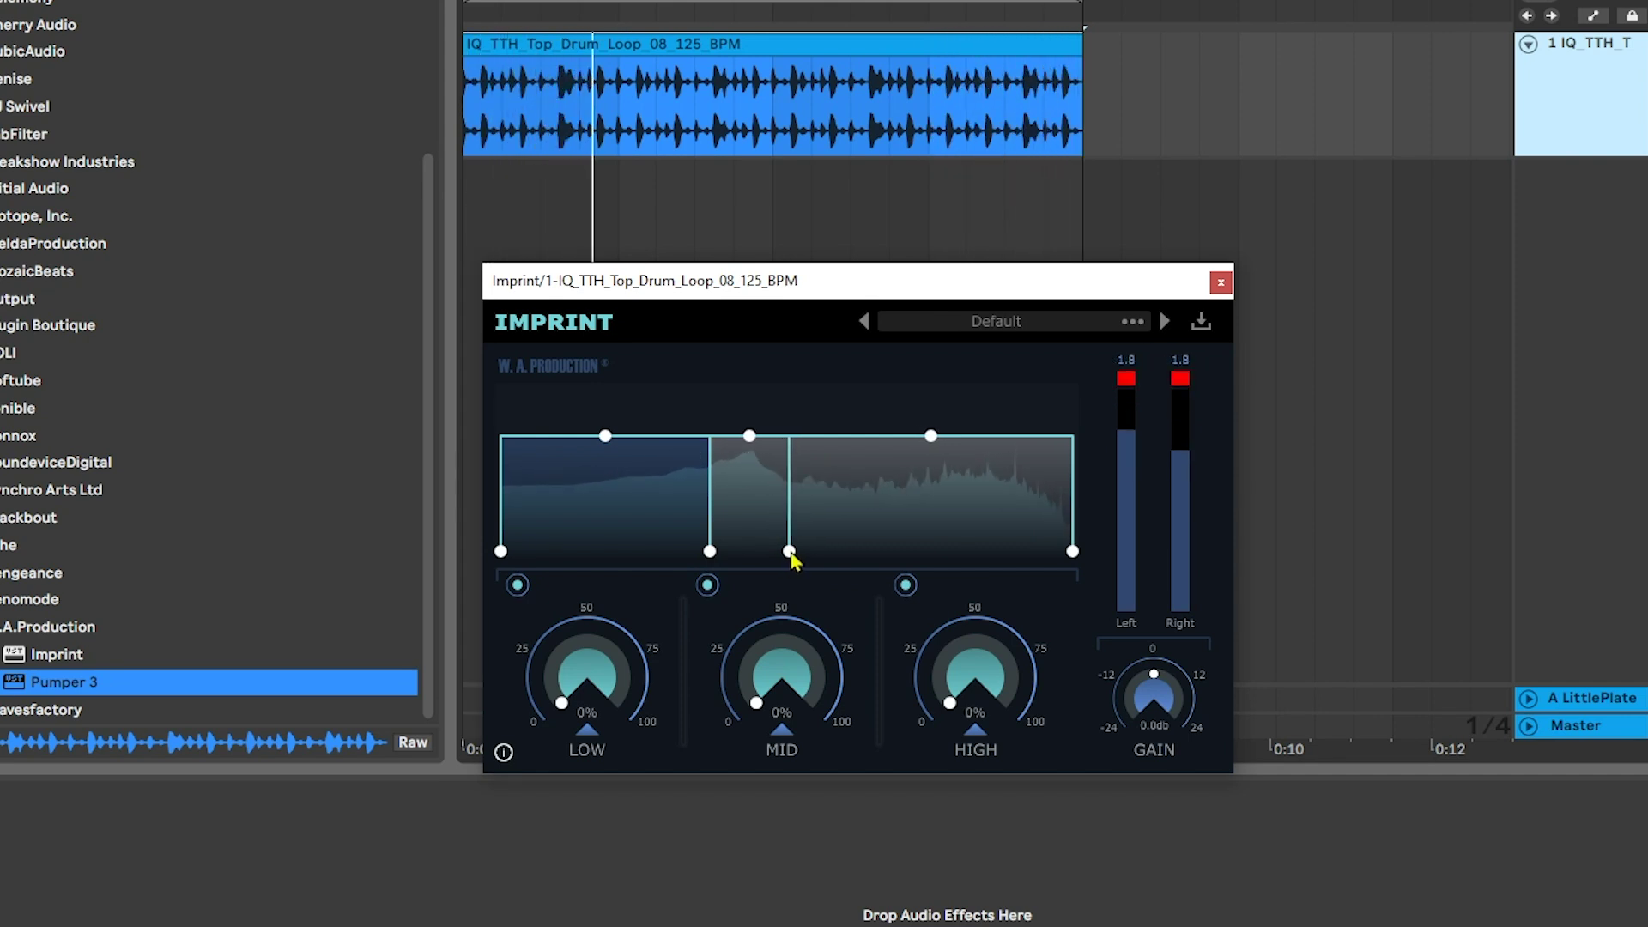
key("space")
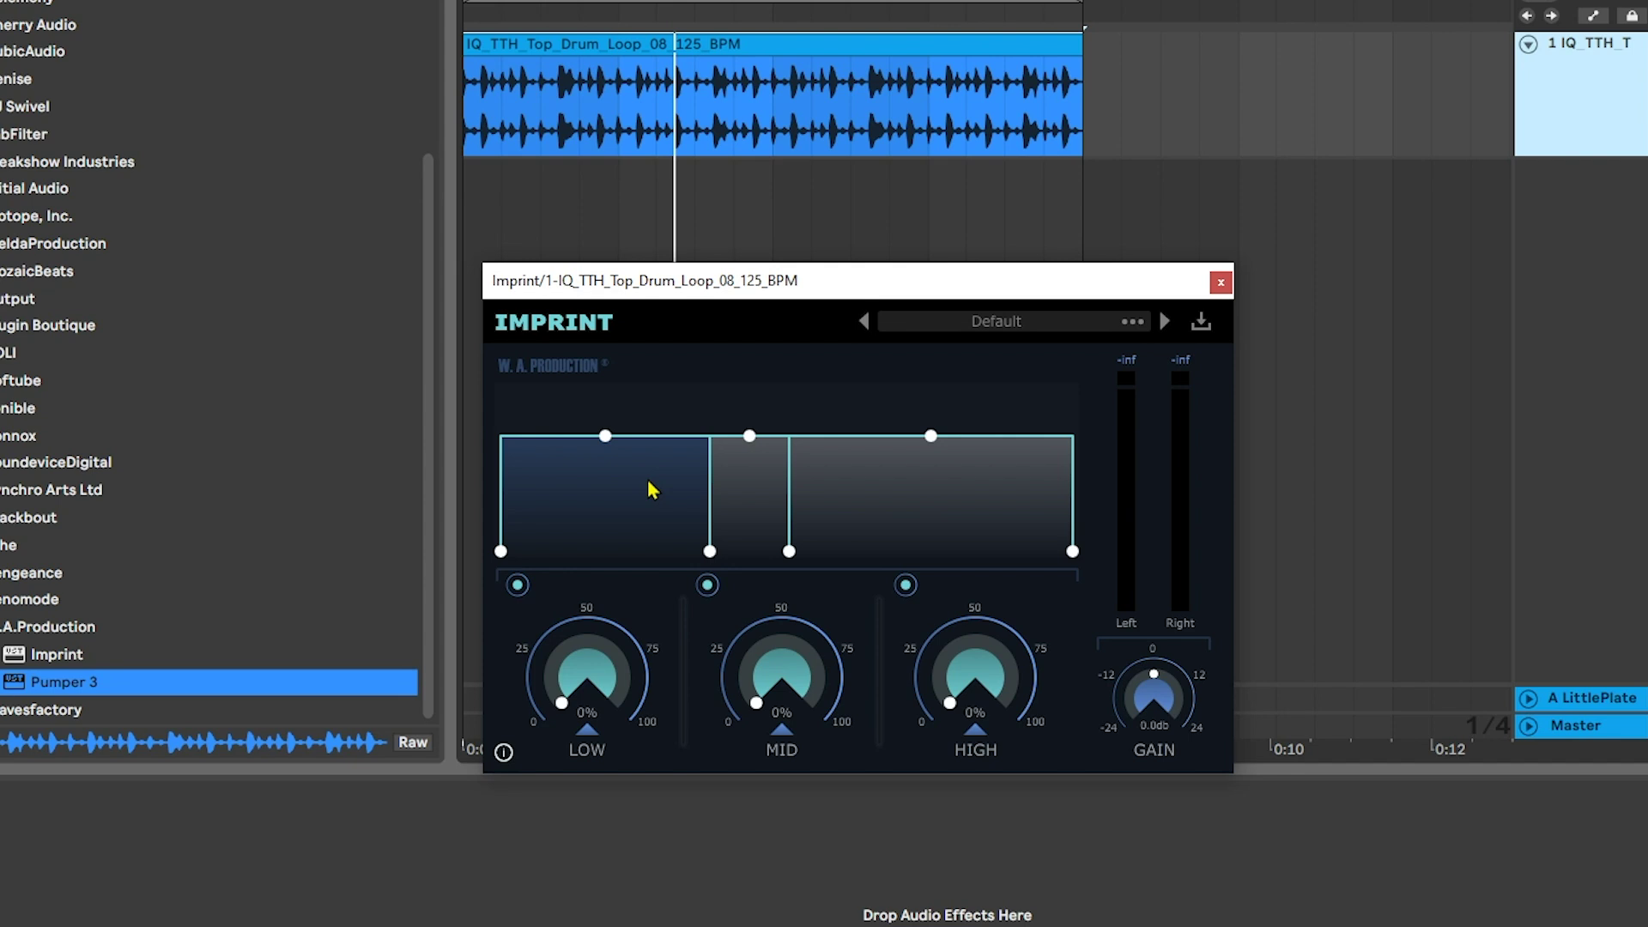
- Try the low band's level point, then slightly lower the high band's level while auditioning the loop
mouse_move(607, 443)
left_mouse_down()
mouse_move(607, 426)
mouse_move(604, 468)
mouse_move(607, 445)
left_mouse_up()
double_click(606, 446)
key("space")
mouse_move(931, 437)
left_mouse_down()
mouse_move(937, 463)
mouse_move(940, 449)
left_mouse_up()
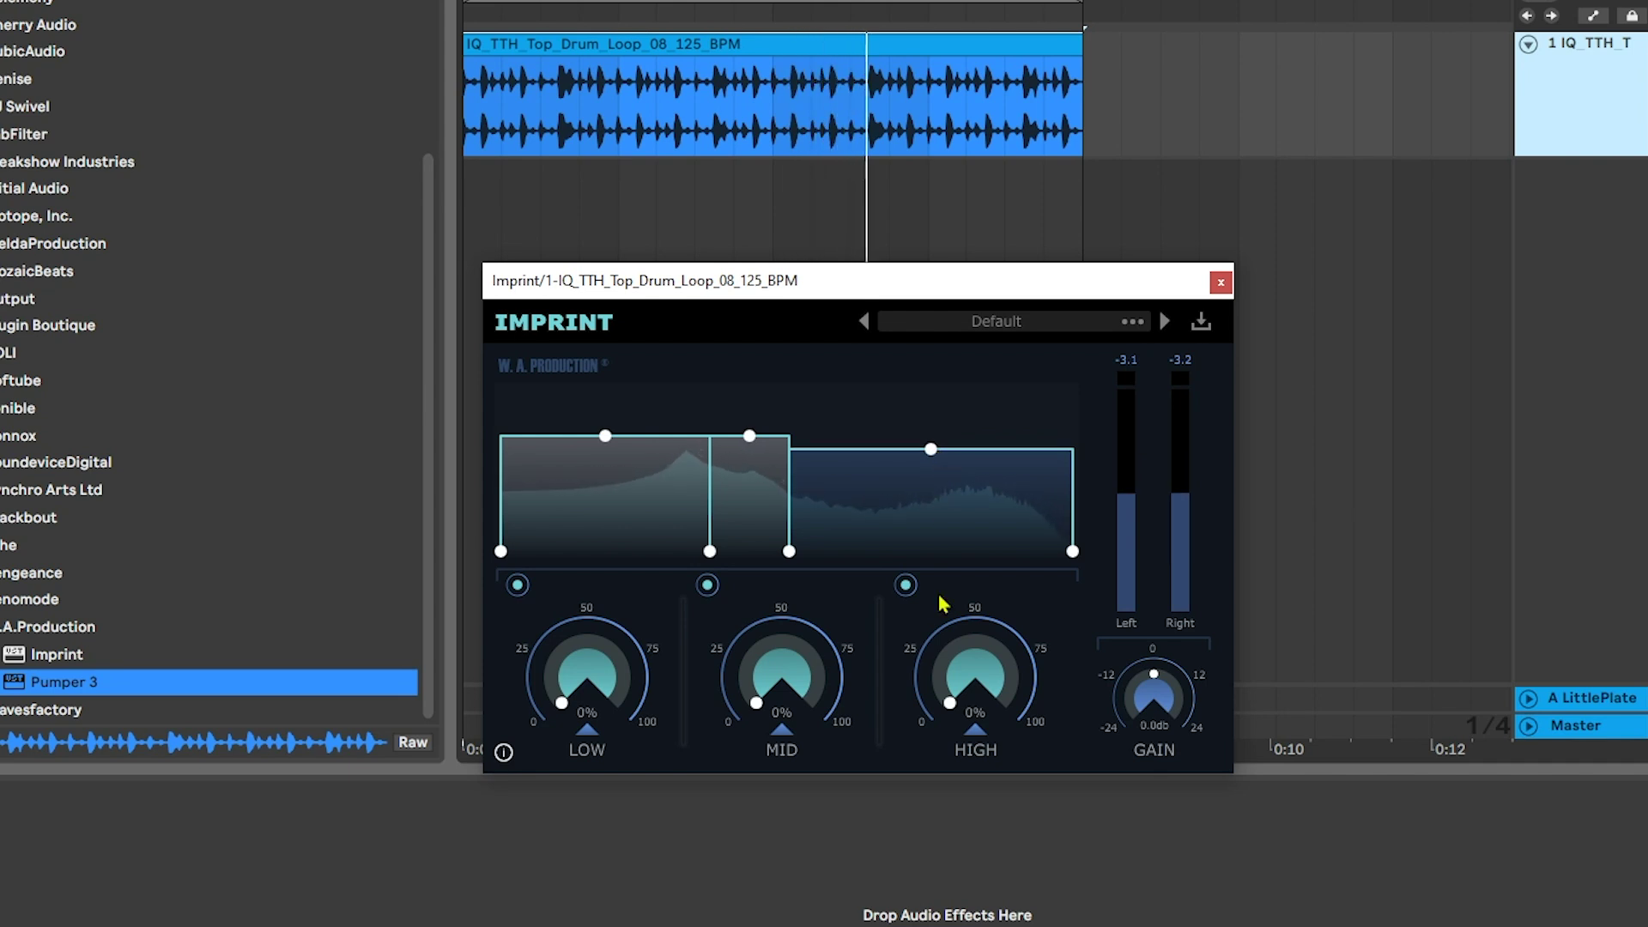
key("space")
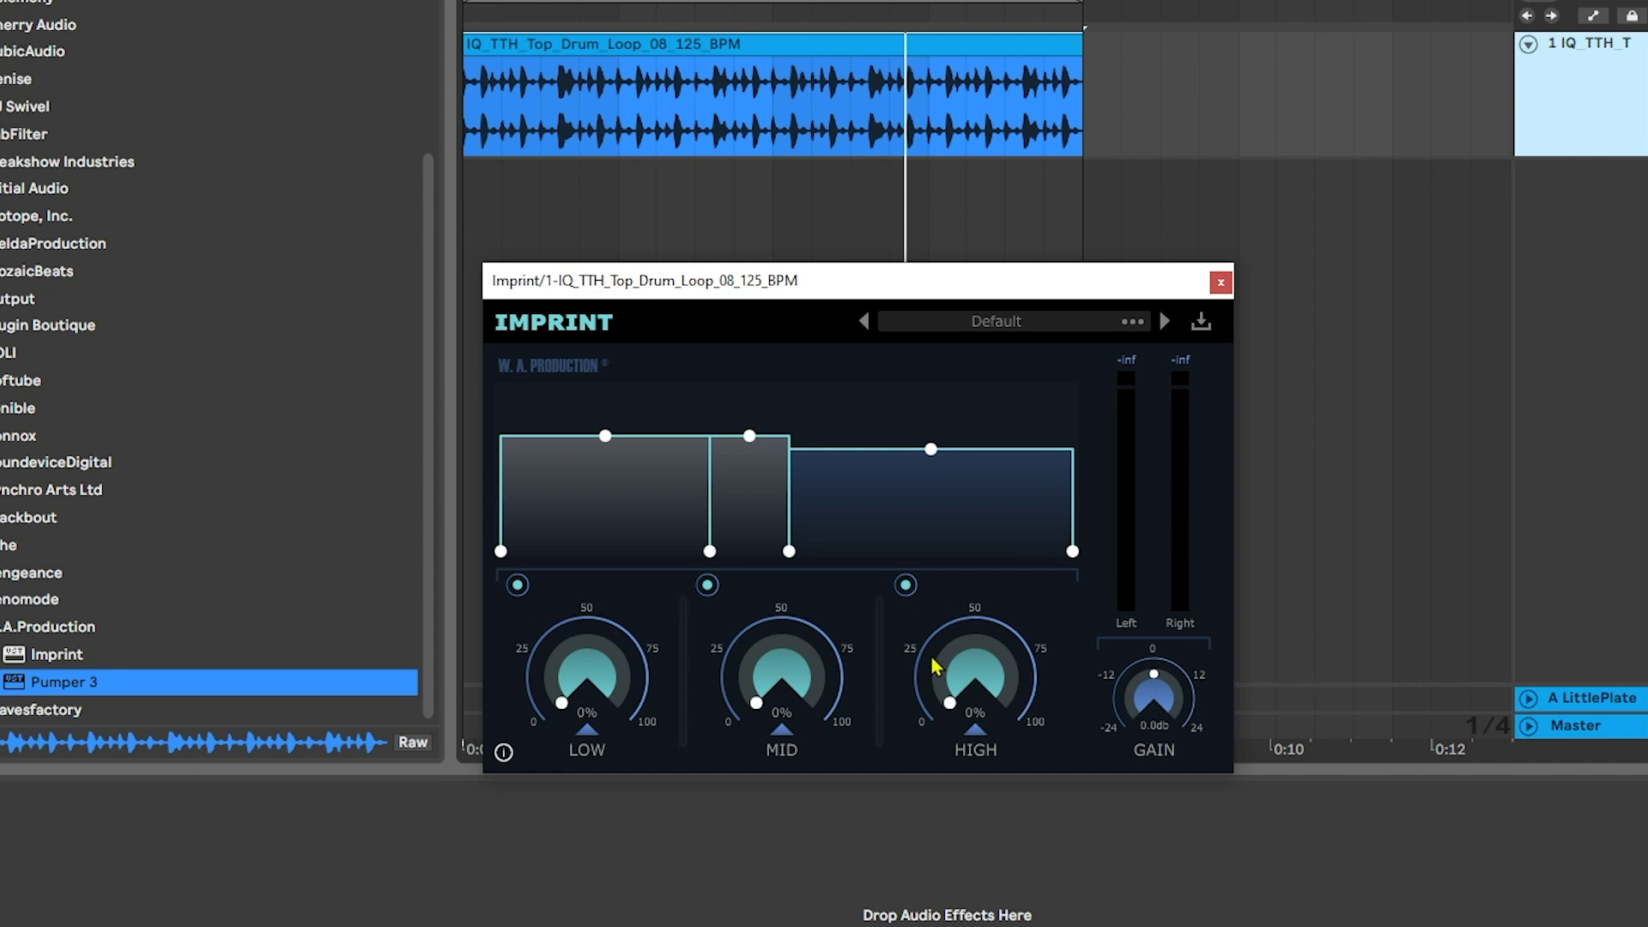
- Compare the loop with the high band's processing off and on during playback, leaving it off
left_click(907, 585)
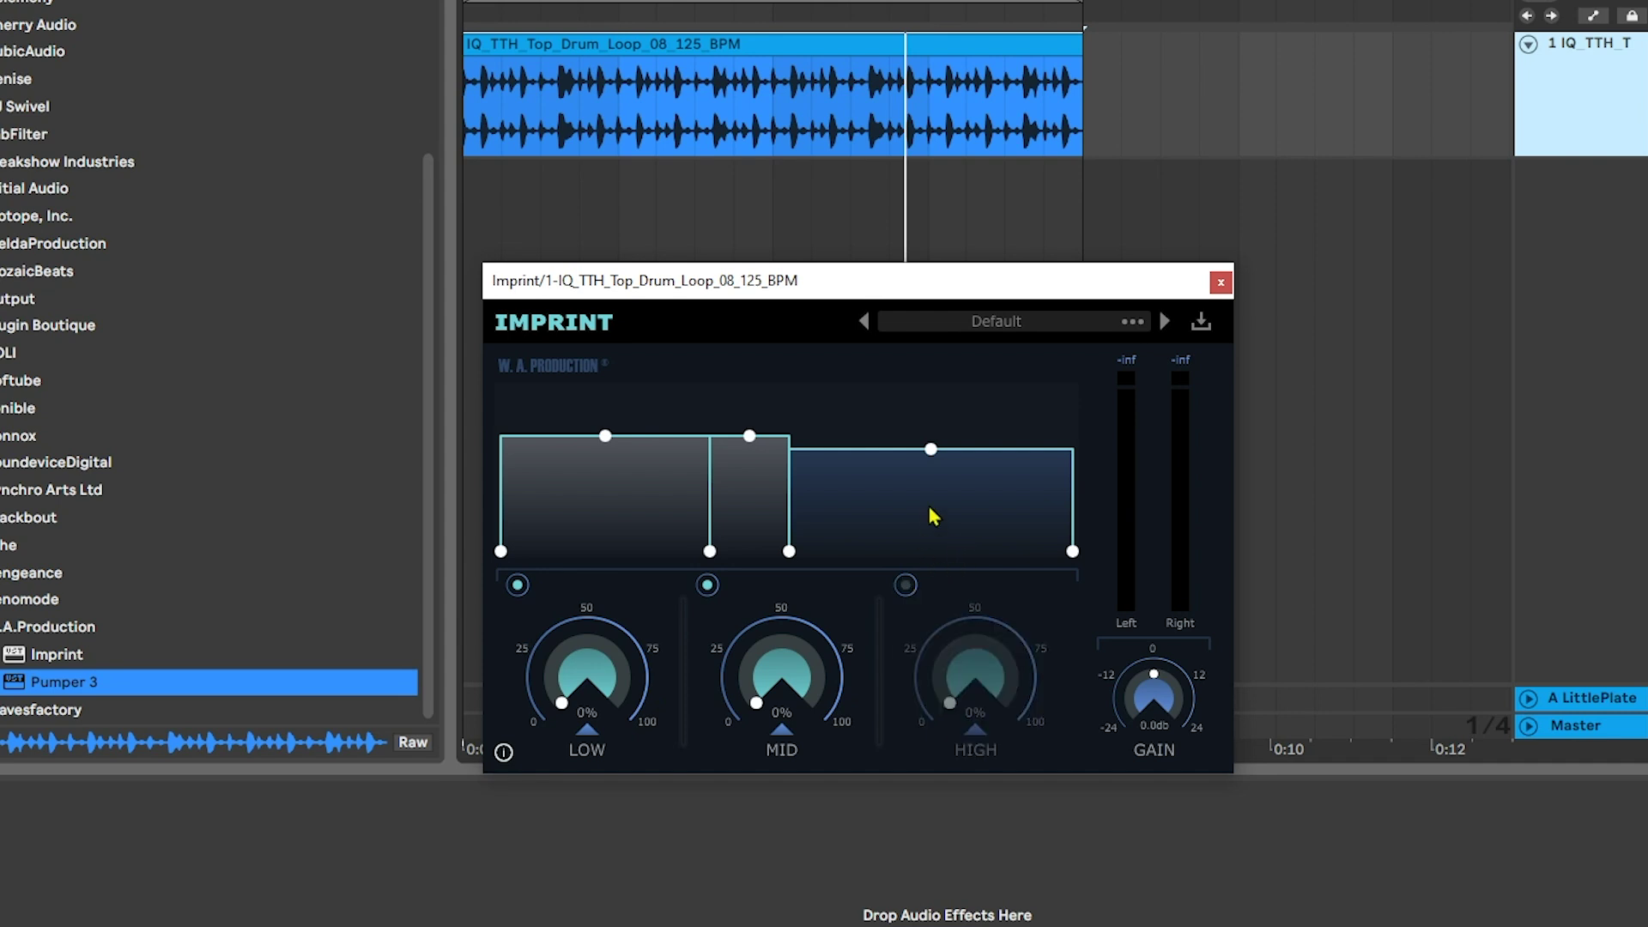
key("space")
left_click(906, 585)
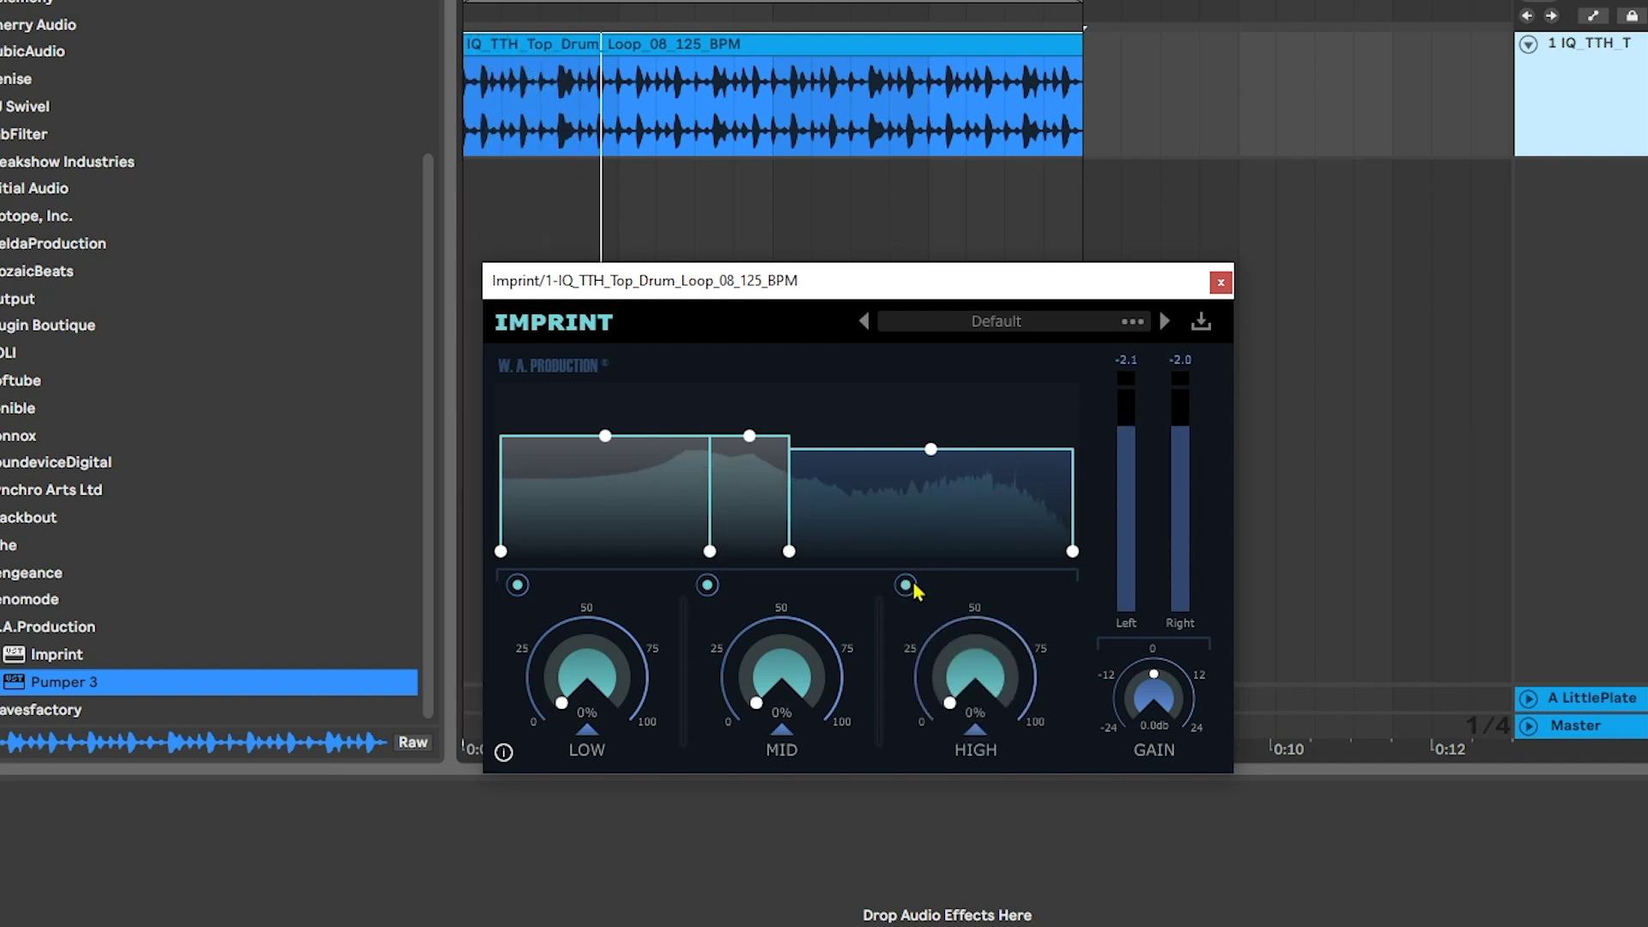
left_click(906, 586)
key("space")
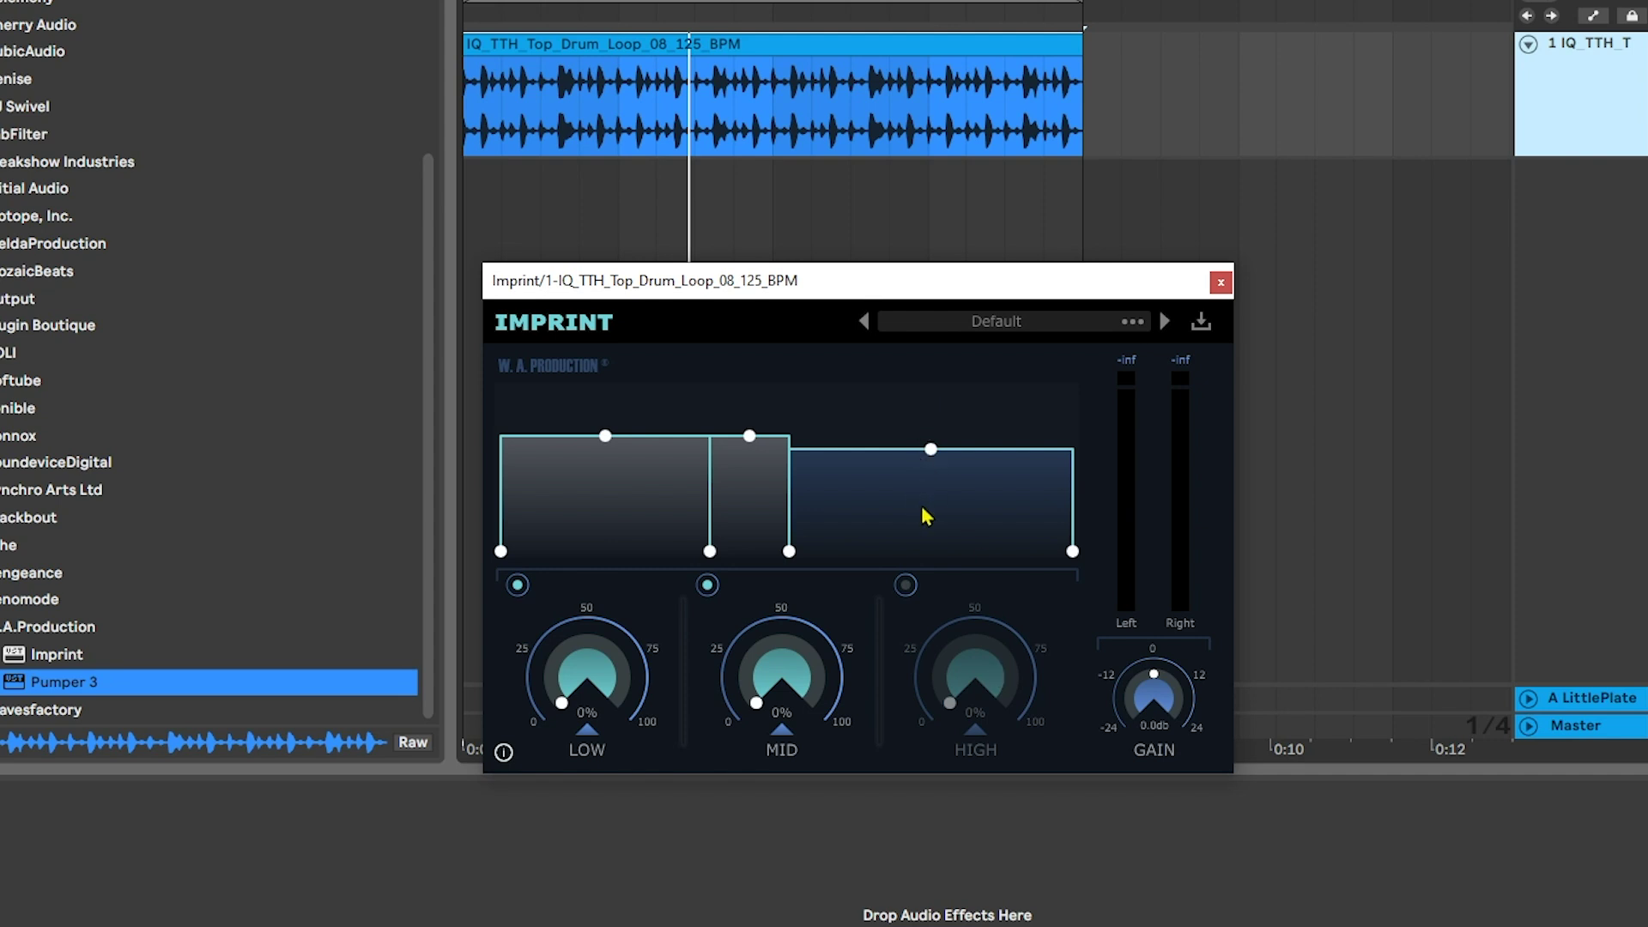
- Isolate the mid band by lowering the high and low band levels to minimum and moving the crossovers closer together during playback
left_click(567, 330)
left_click(567, 331)
left_click_drag(930, 449, 938, 533)
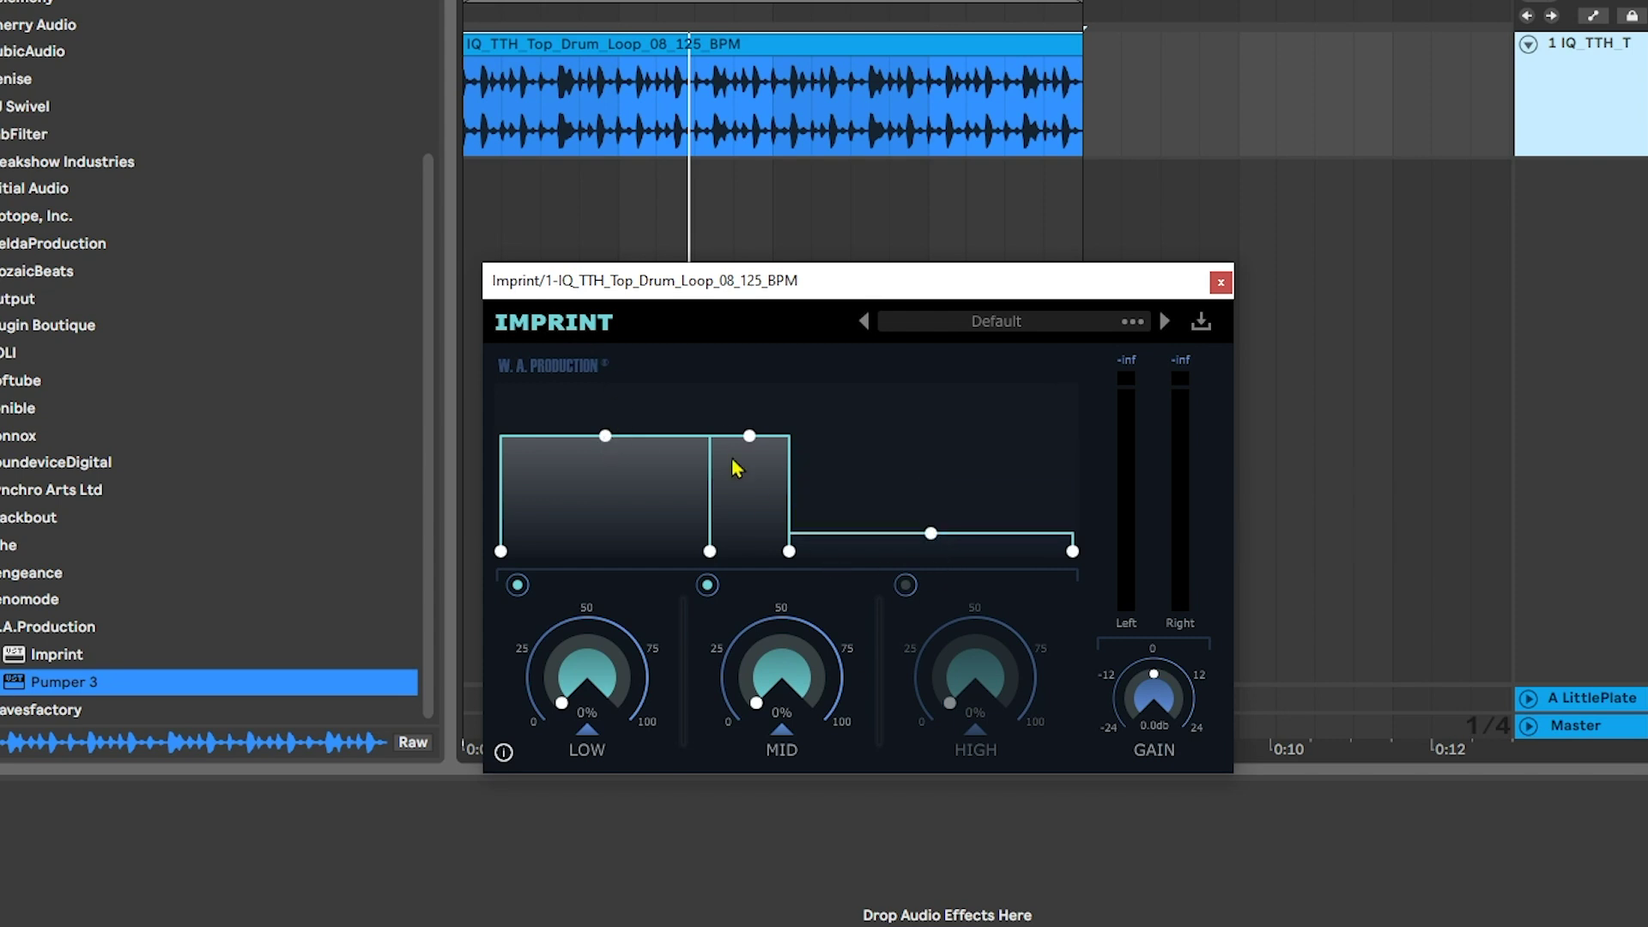
left_click_drag(605, 436, 608, 560)
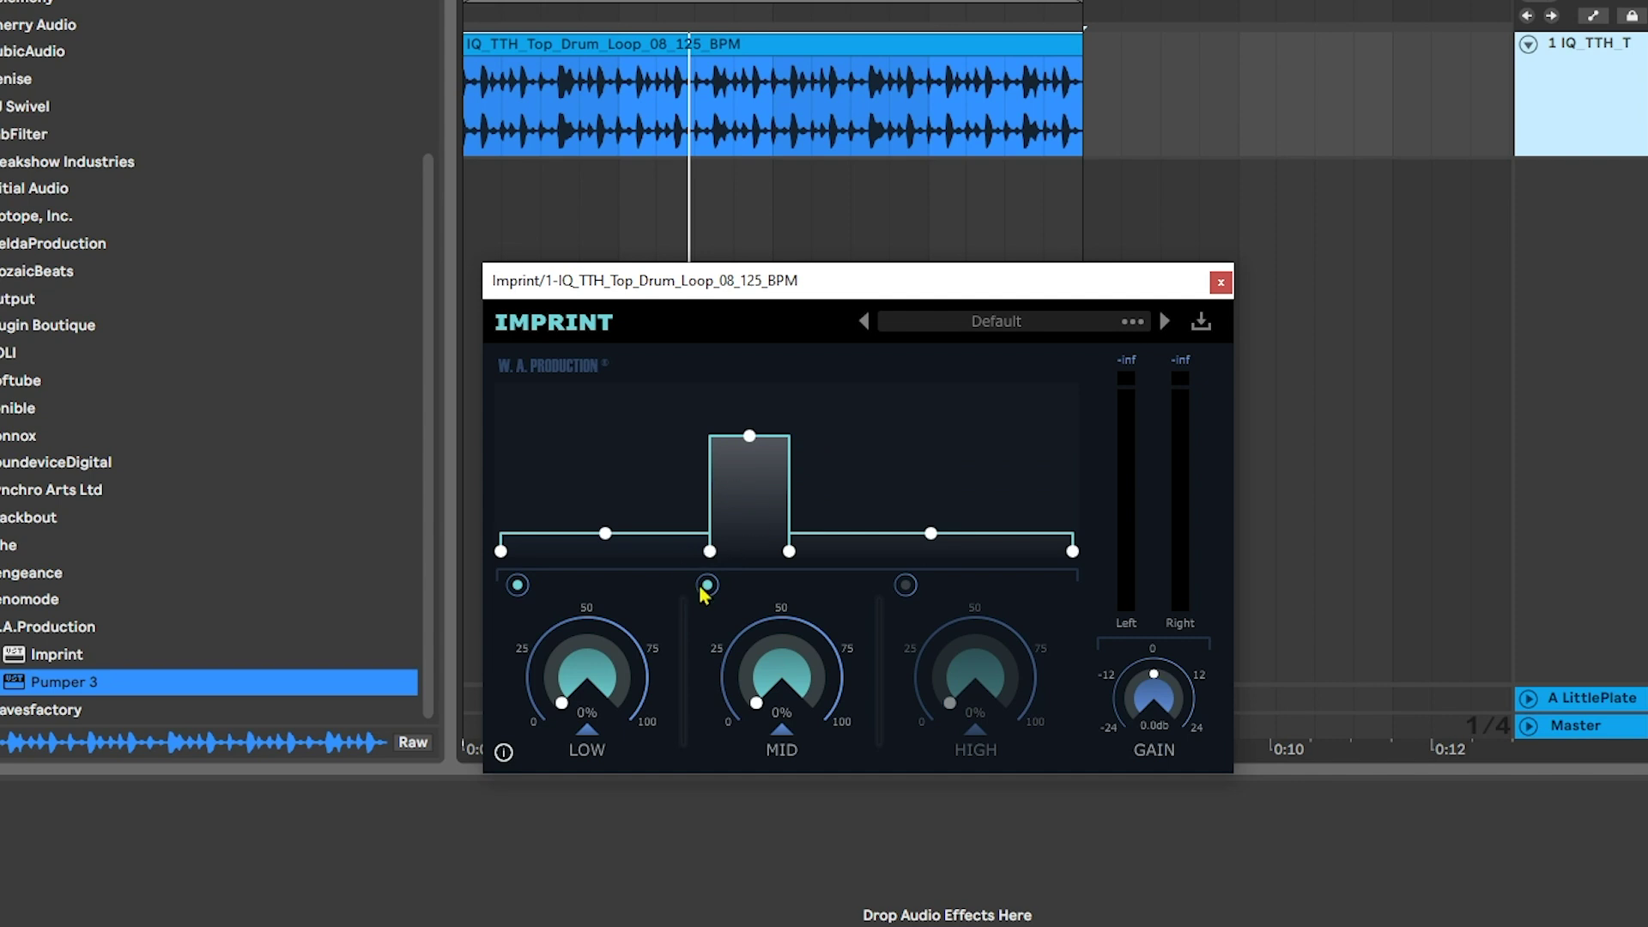
key("space")
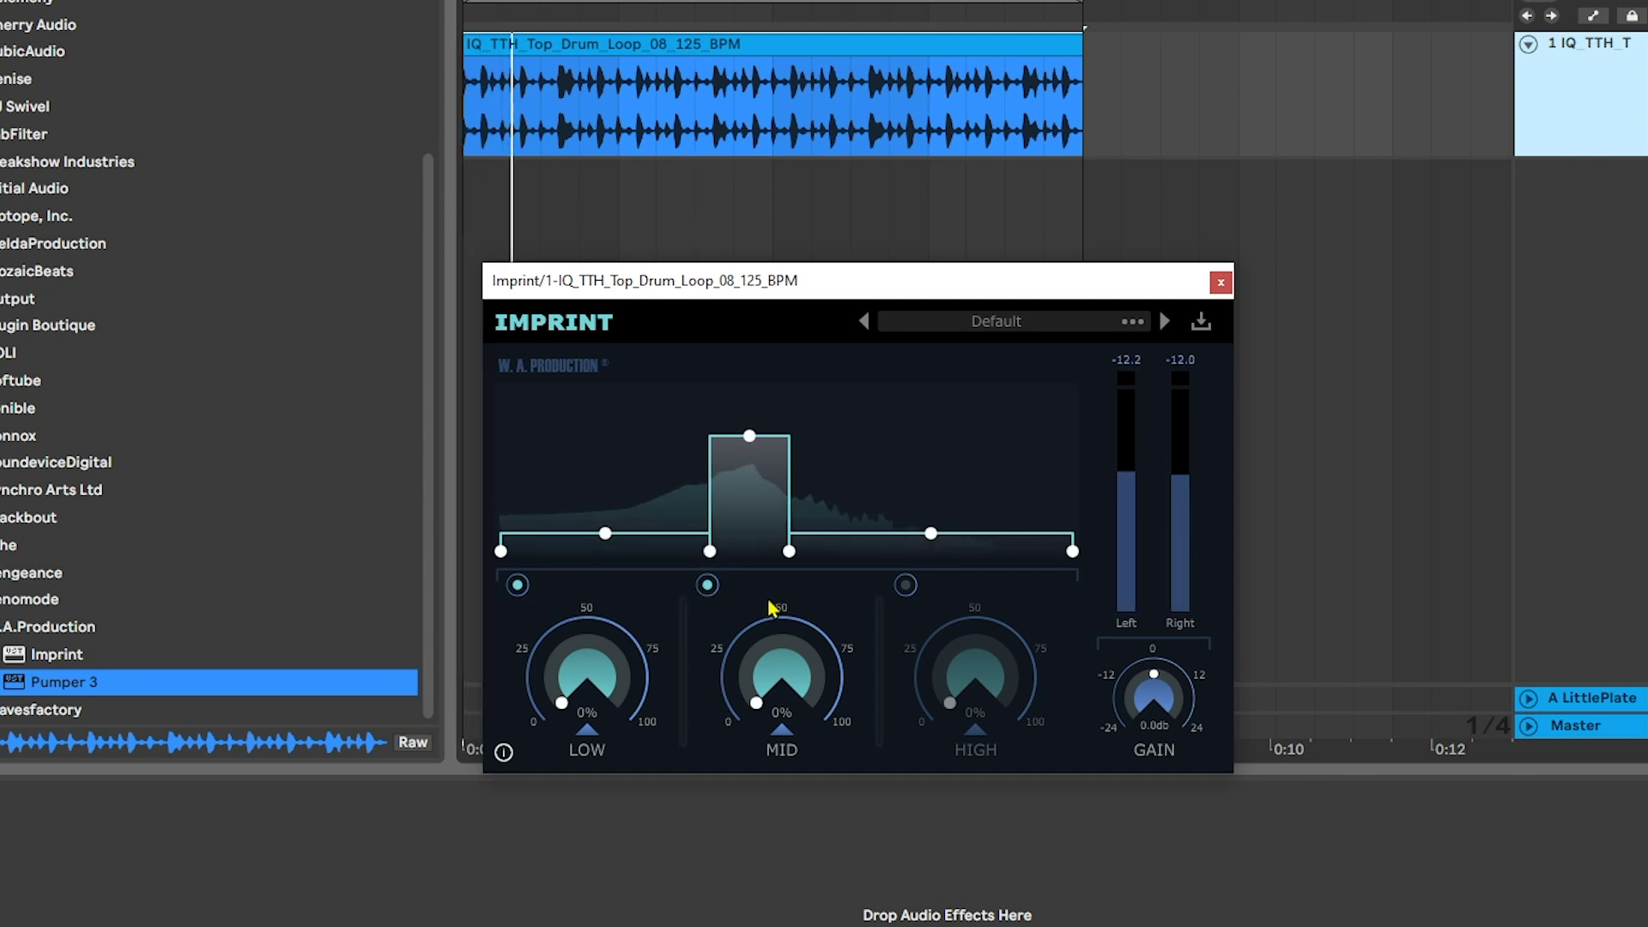
left_click_drag(783, 560, 726, 554)
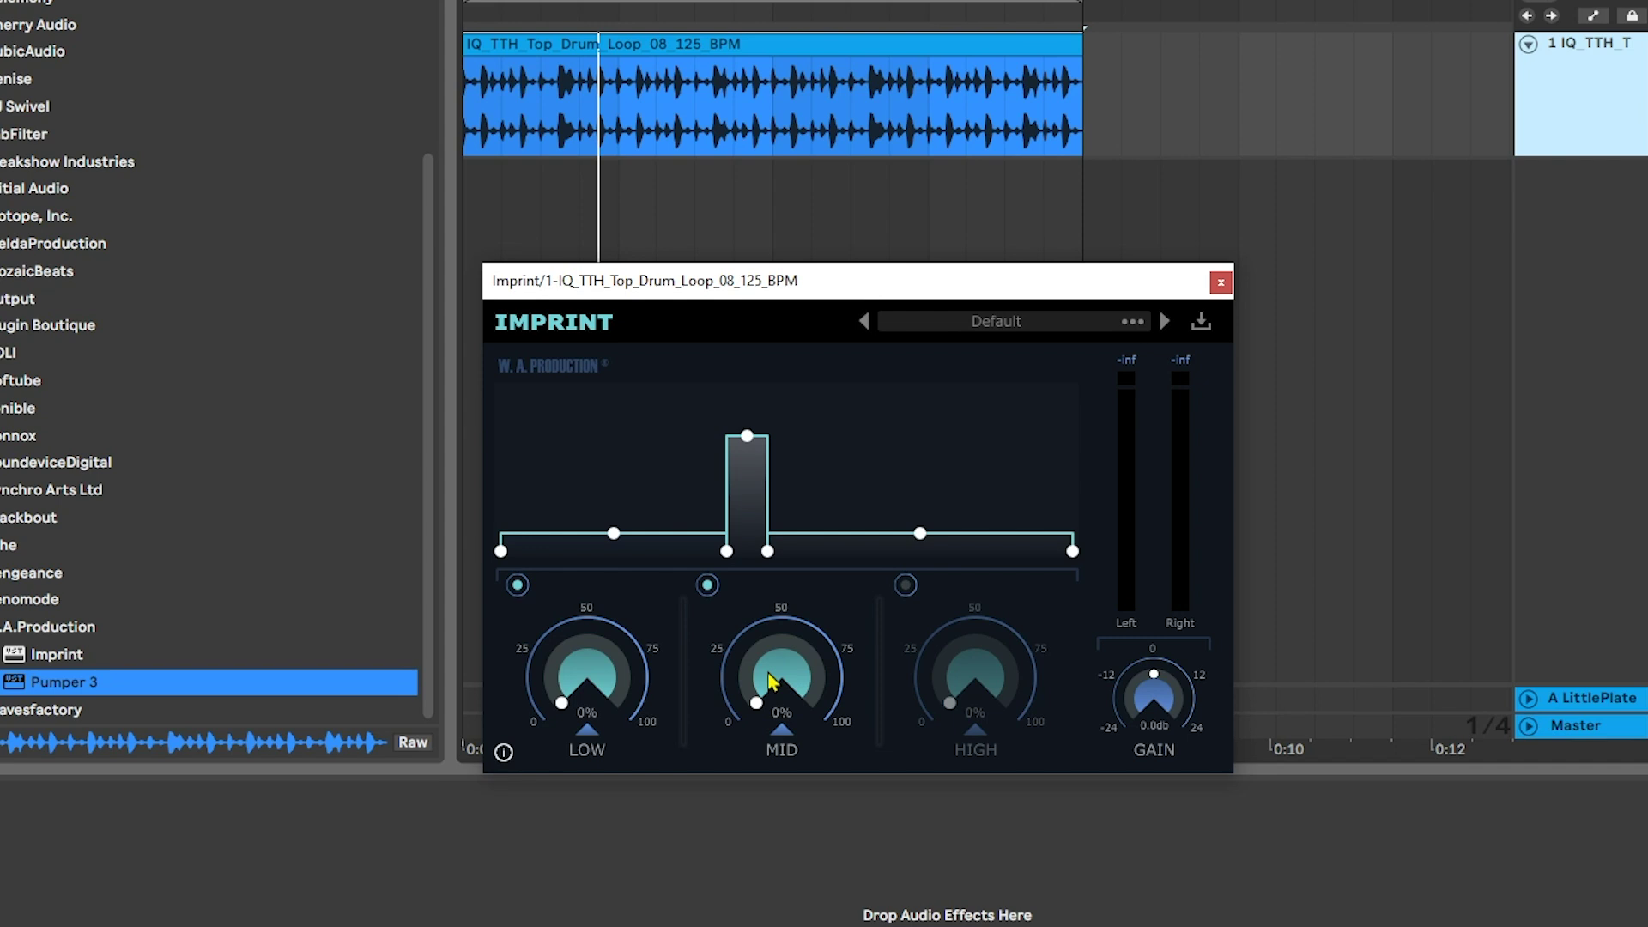
- Set the mid band's amount to 79% and compare the playing loop with the band's processing off and on
key("space")
left_click_drag(770, 680, 796, 443)
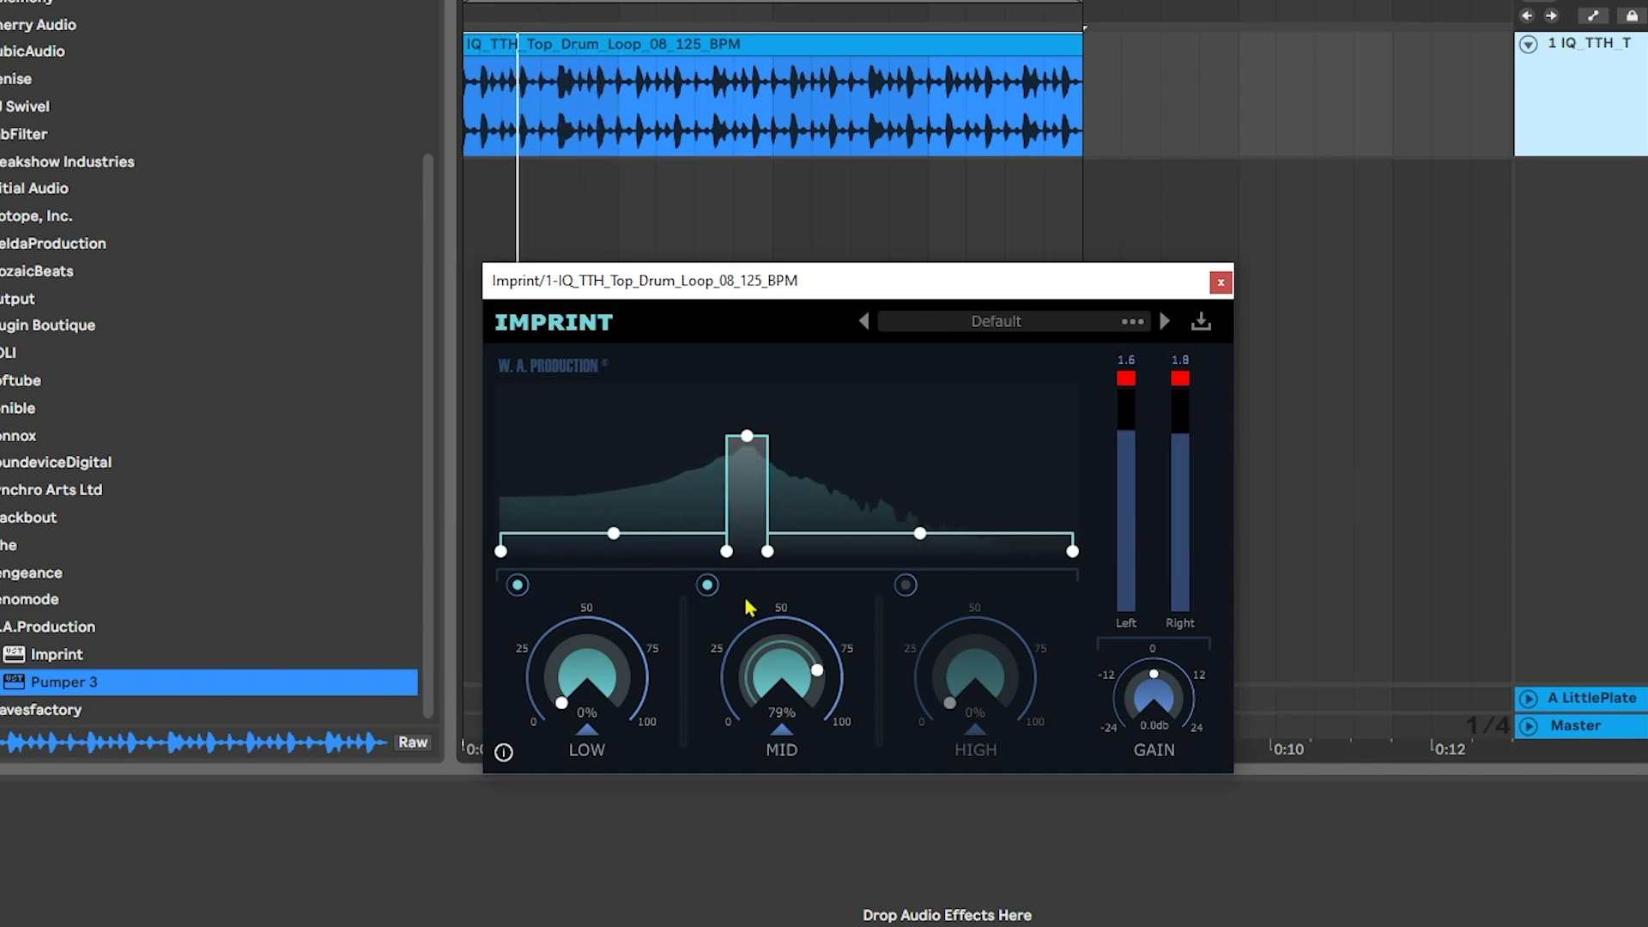
left_click(707, 585)
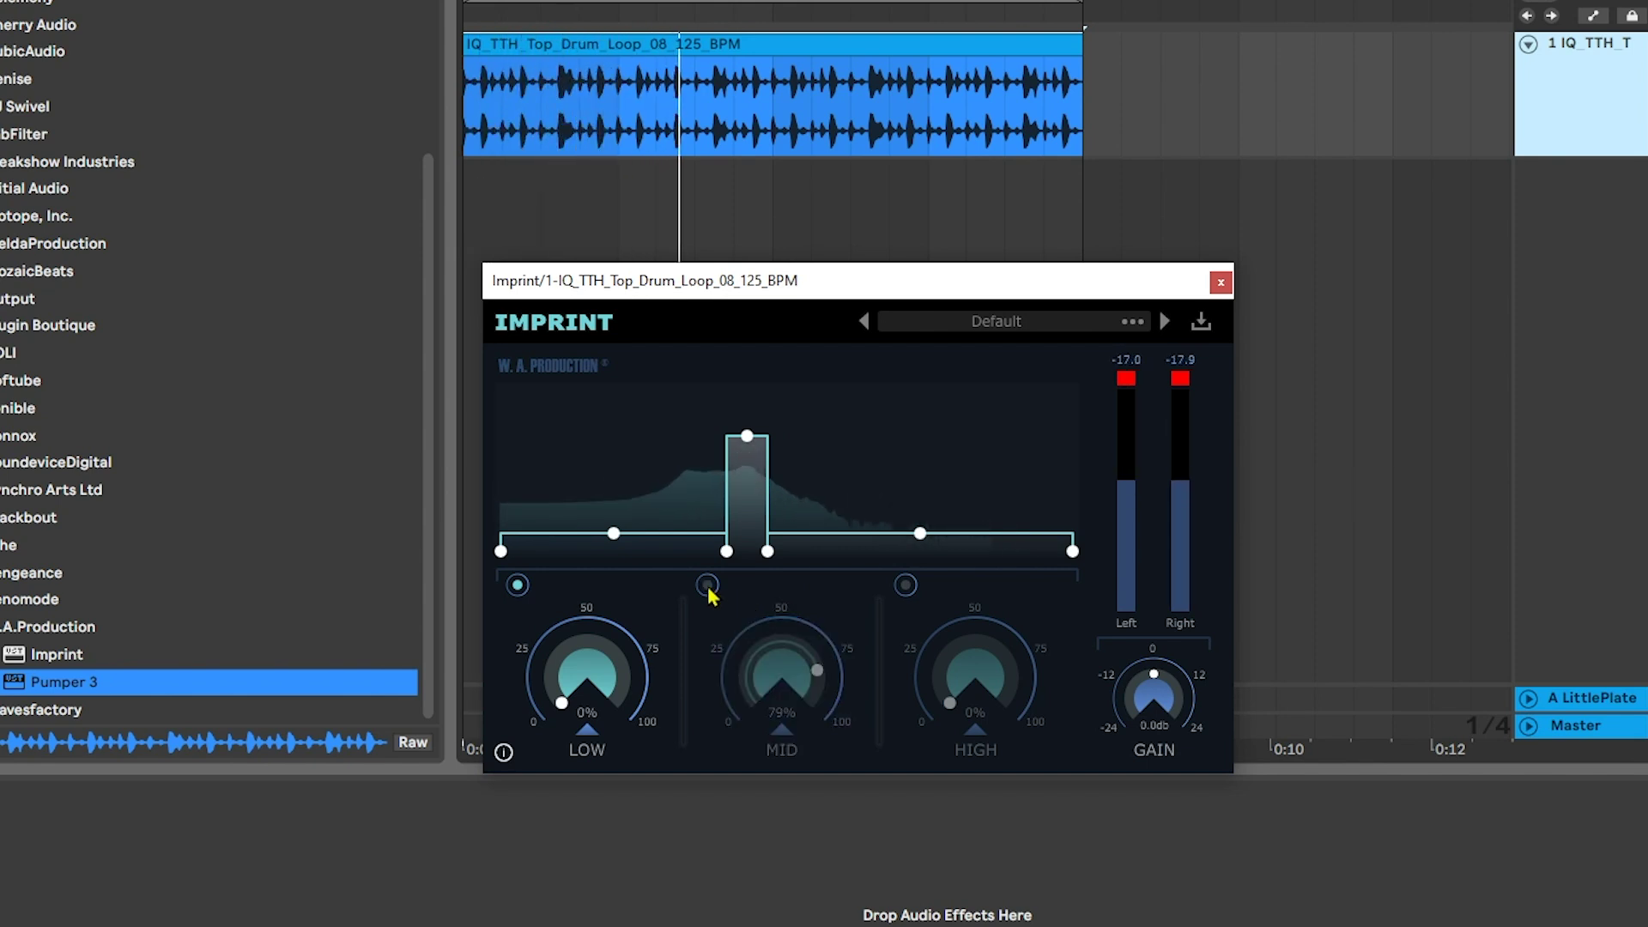
left_click(707, 586)
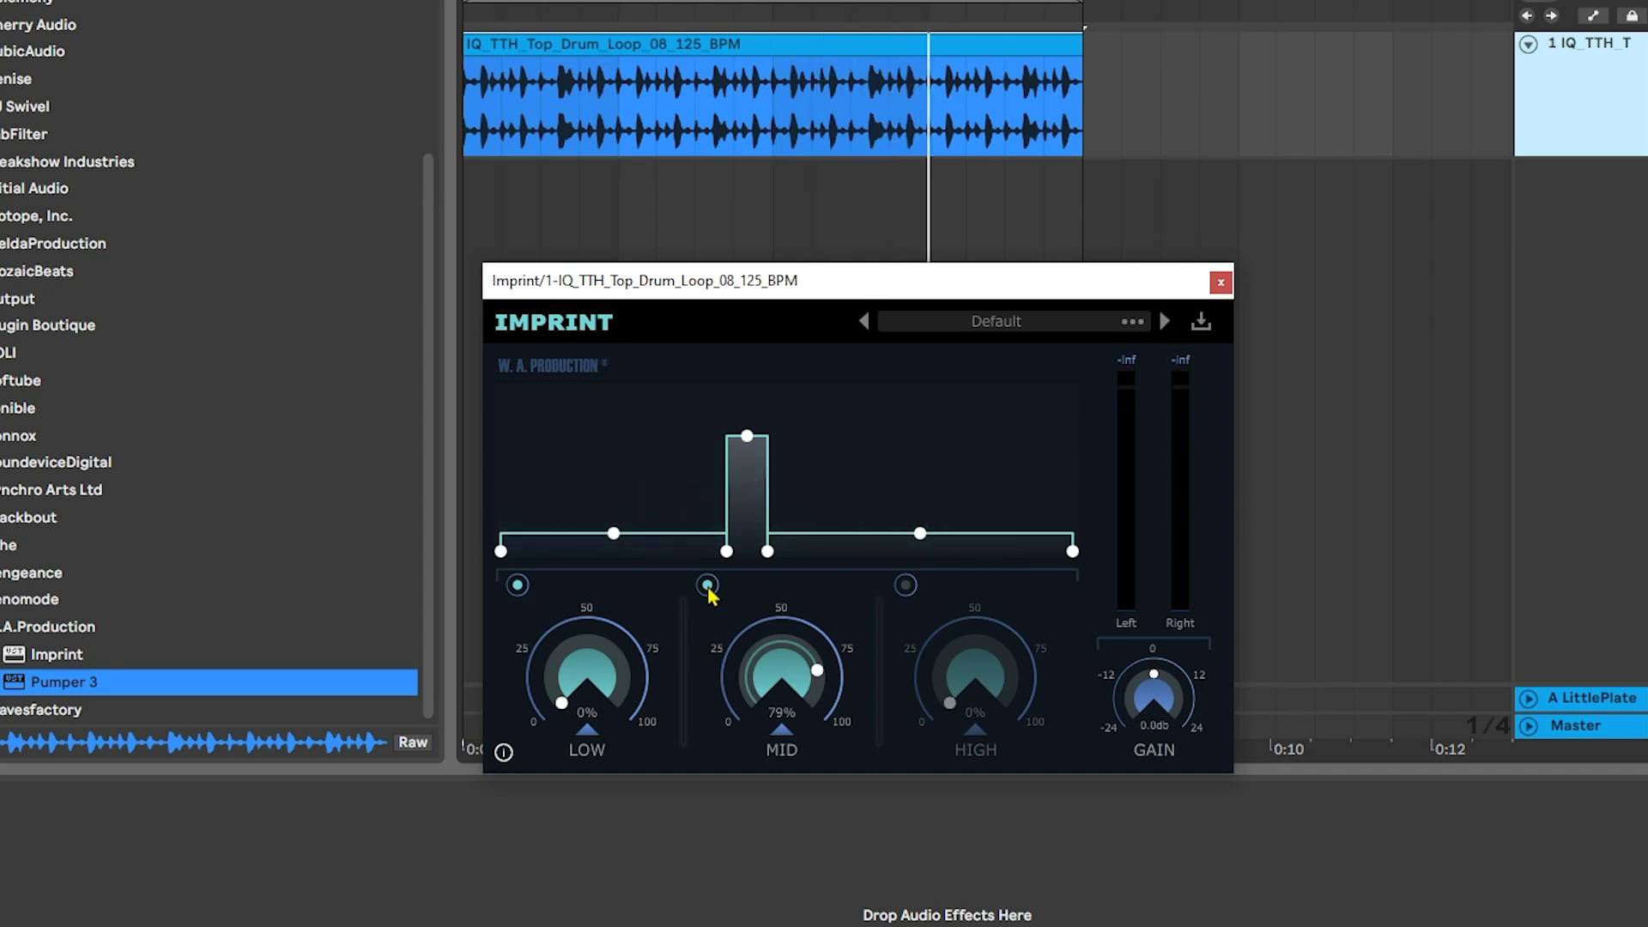
- Open the mid band's detailed settings, set its width to fast and play the loop
left_click(782, 736)
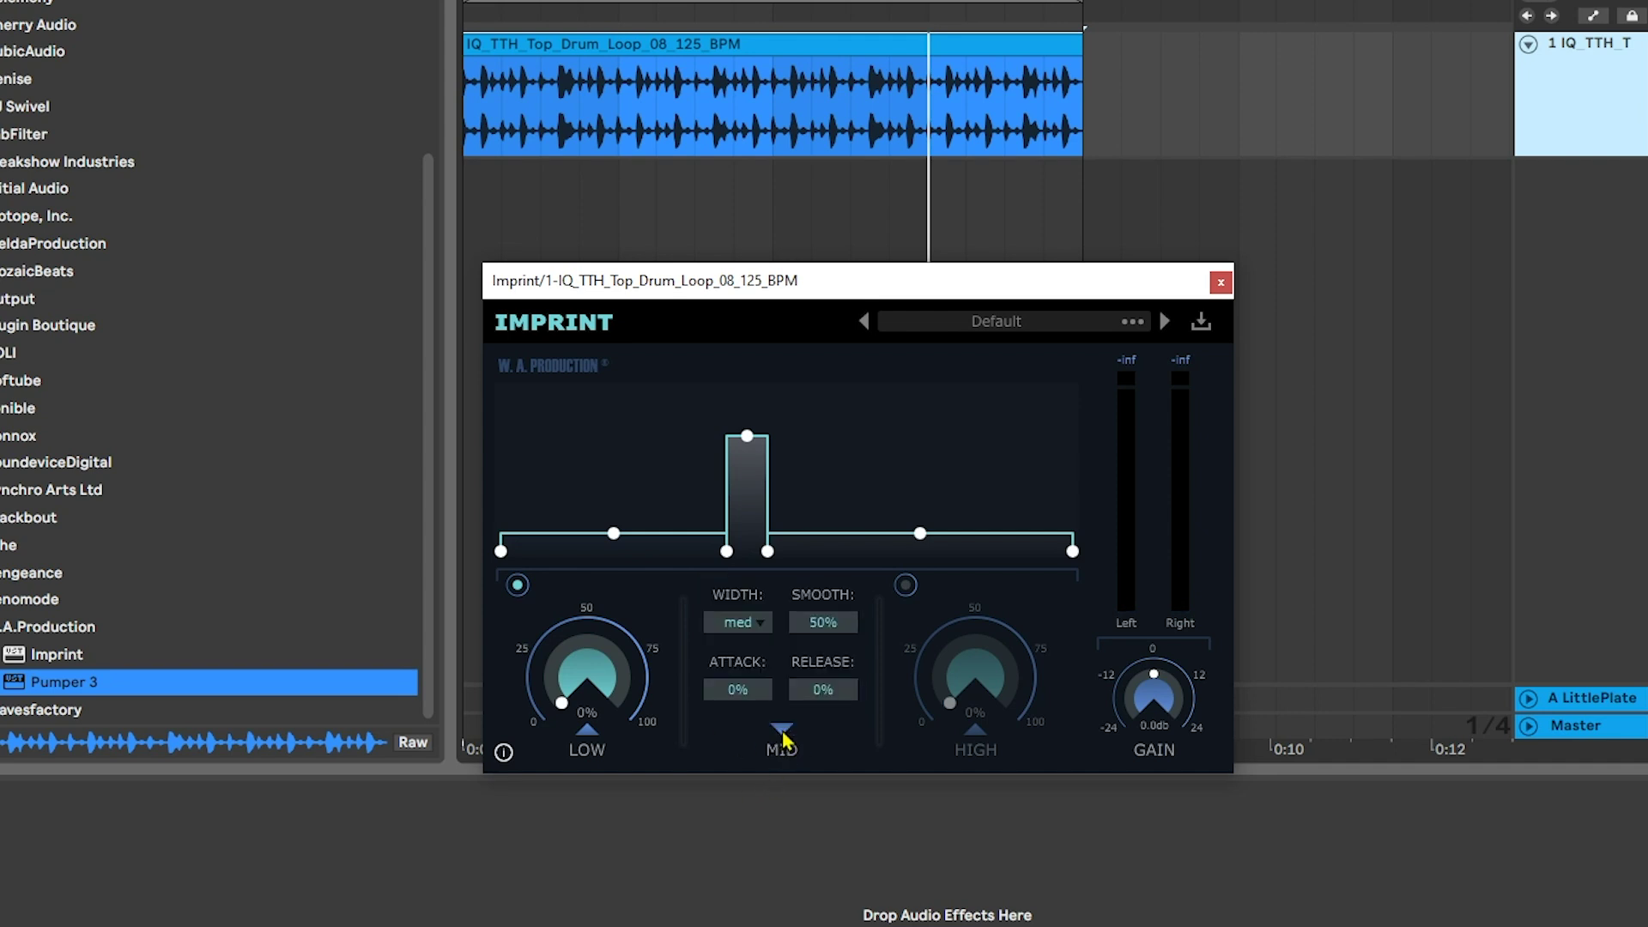
left_click(743, 626)
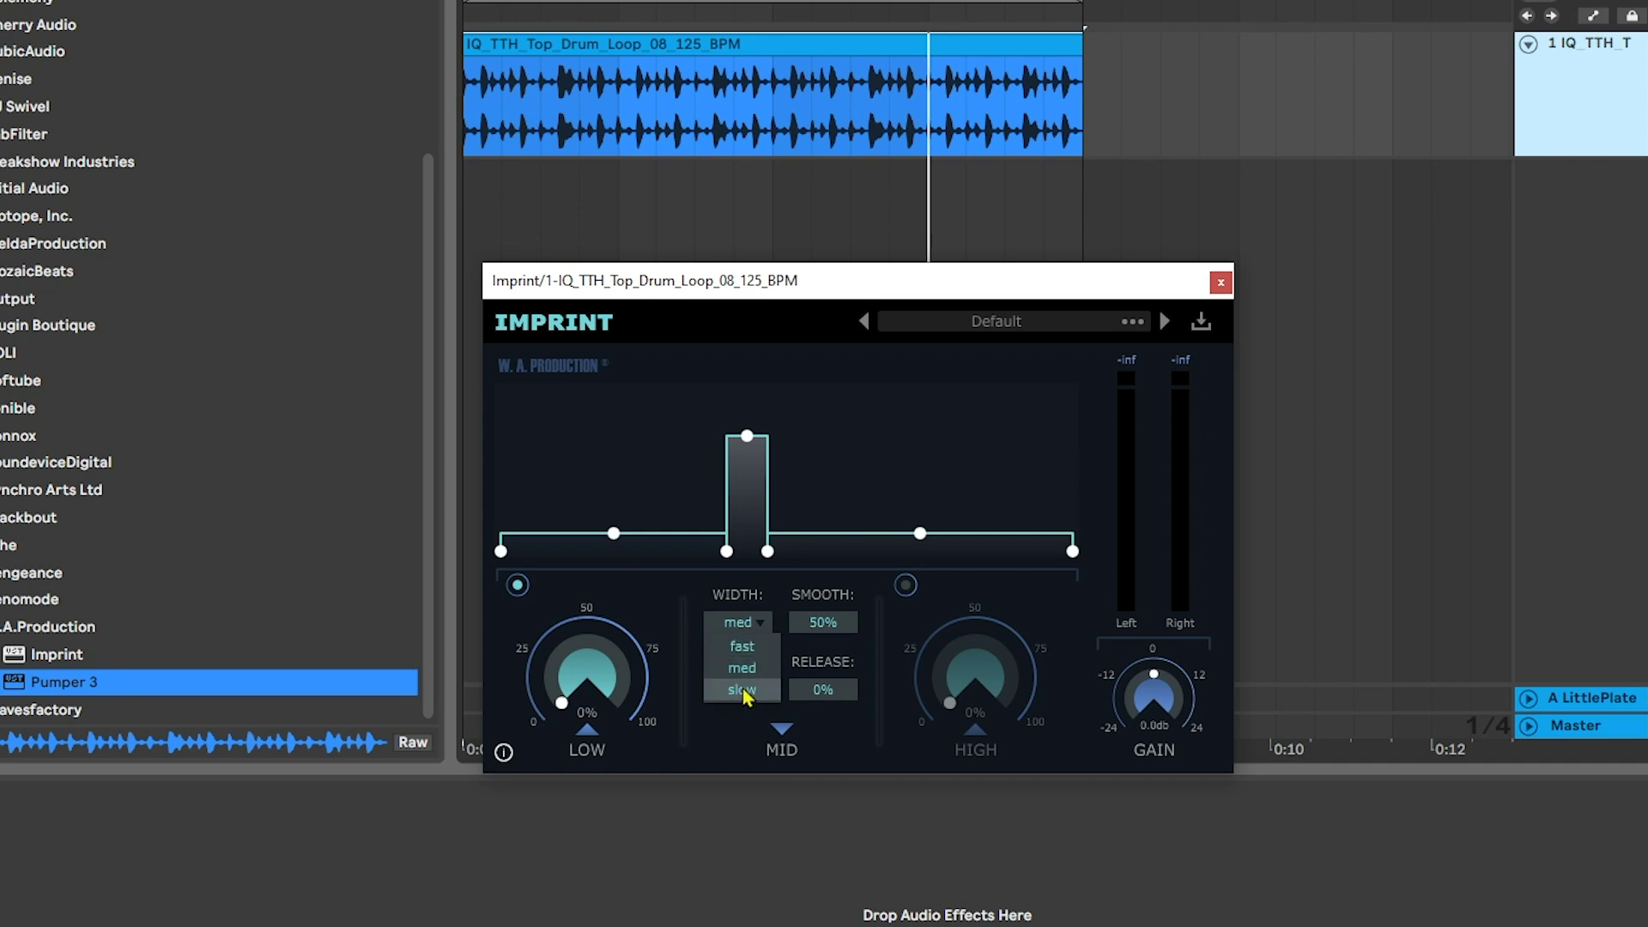
left_click(817, 601)
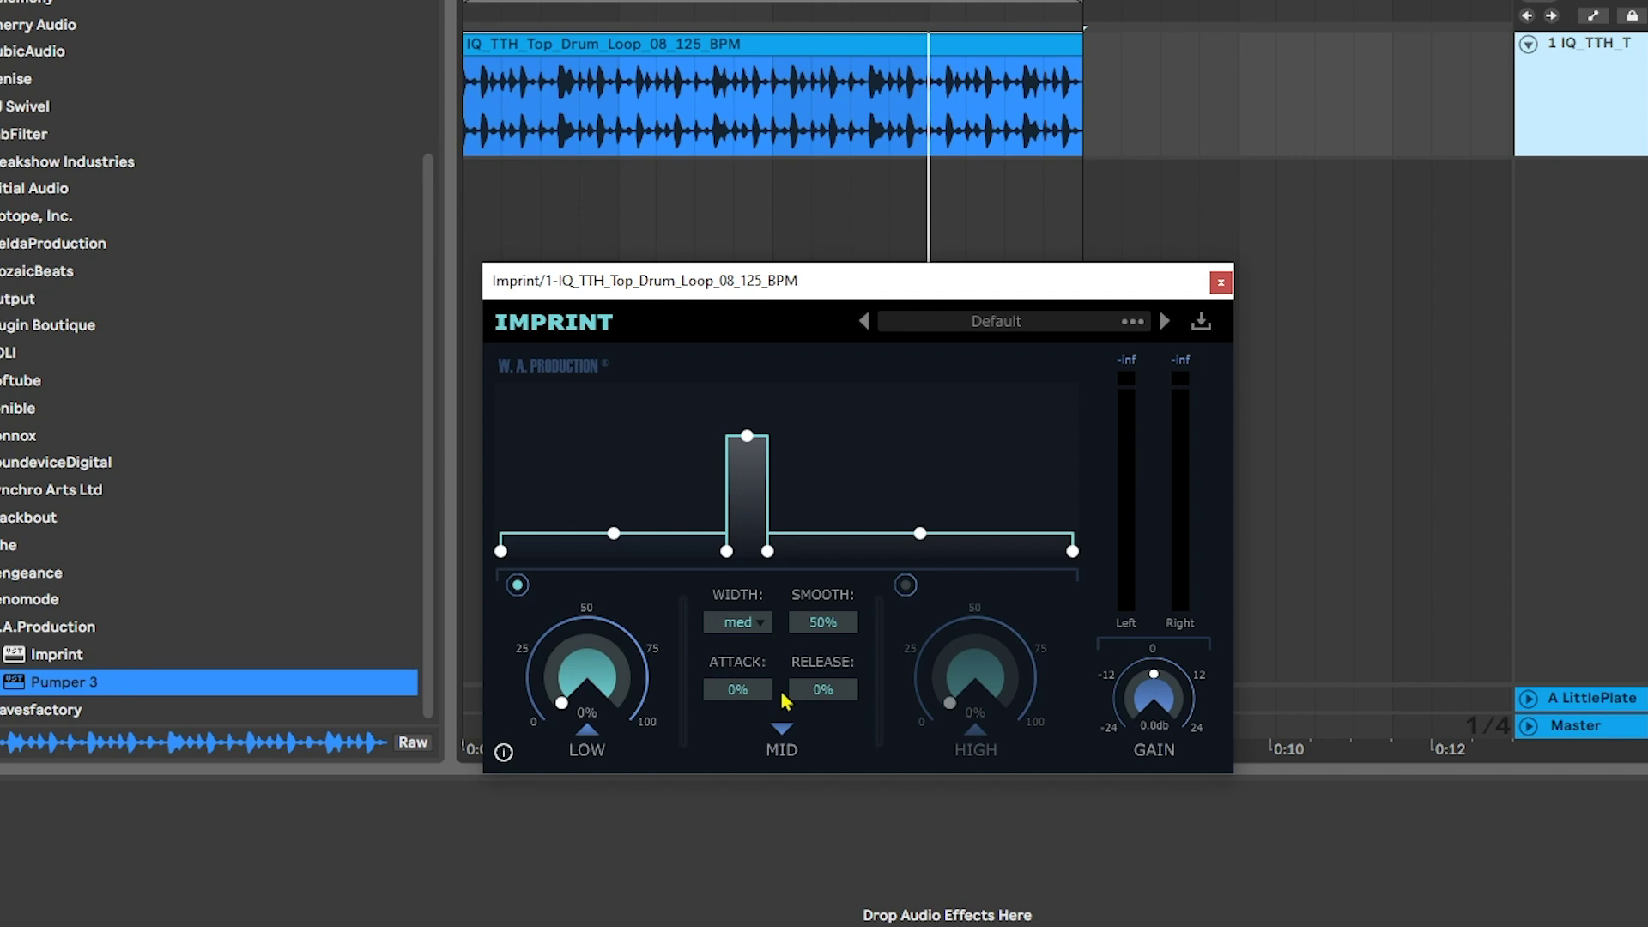
left_click(759, 625)
left_click(752, 646)
key("space")
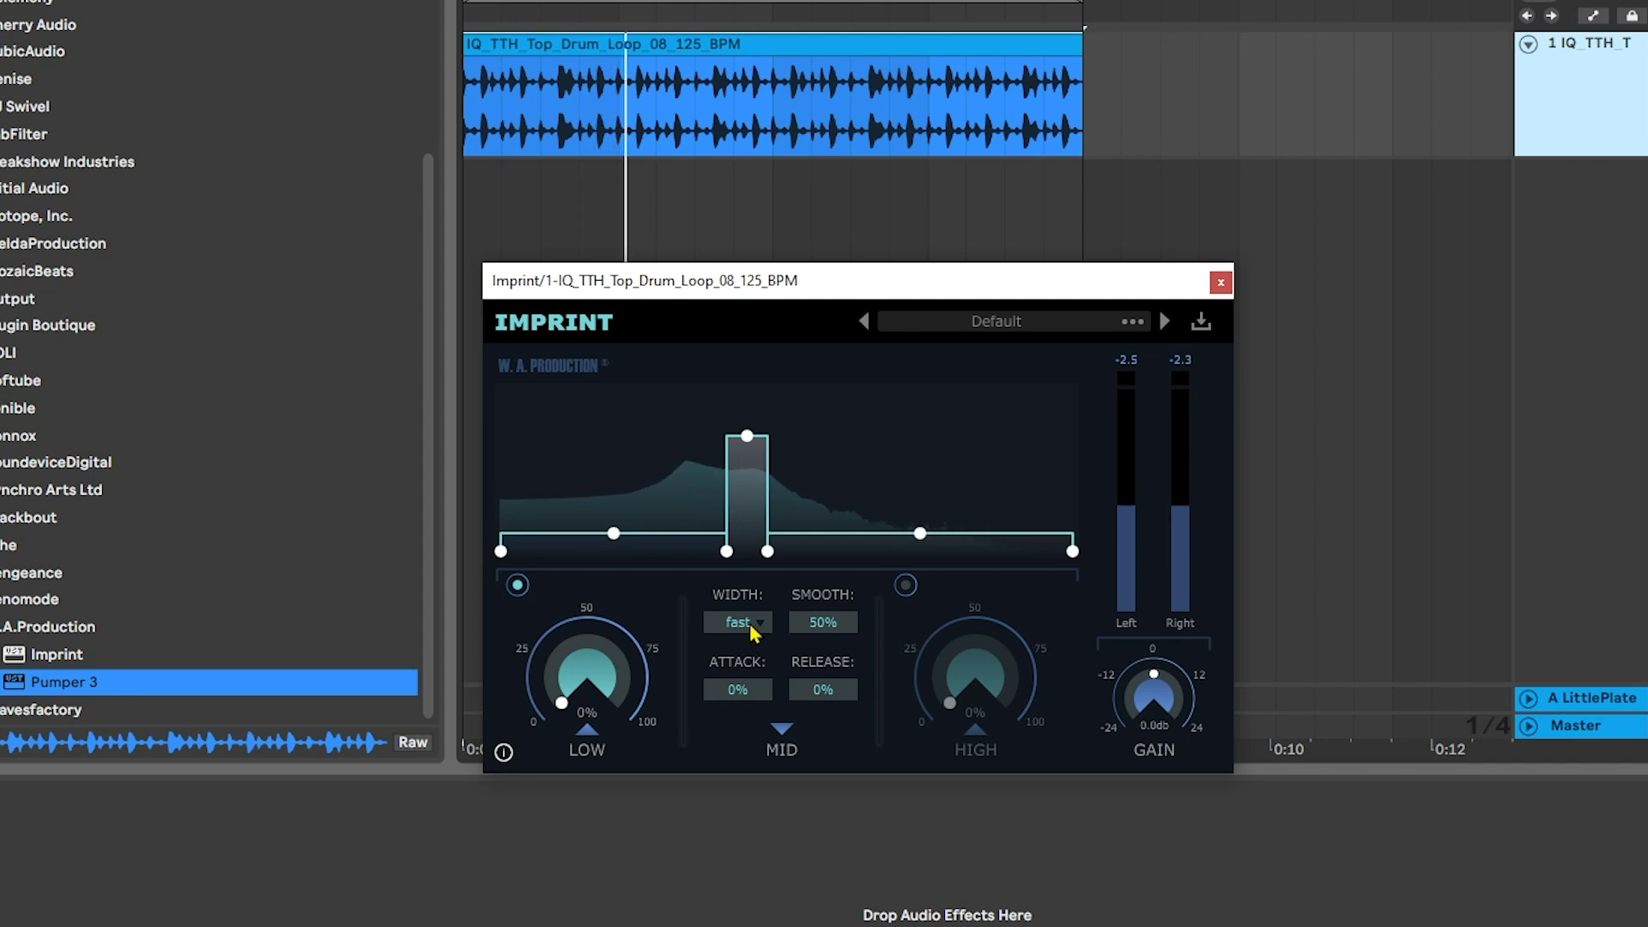
- Audition the mid band's width at med and at slow, and stop playback
left_click(750, 625)
left_click(742, 668)
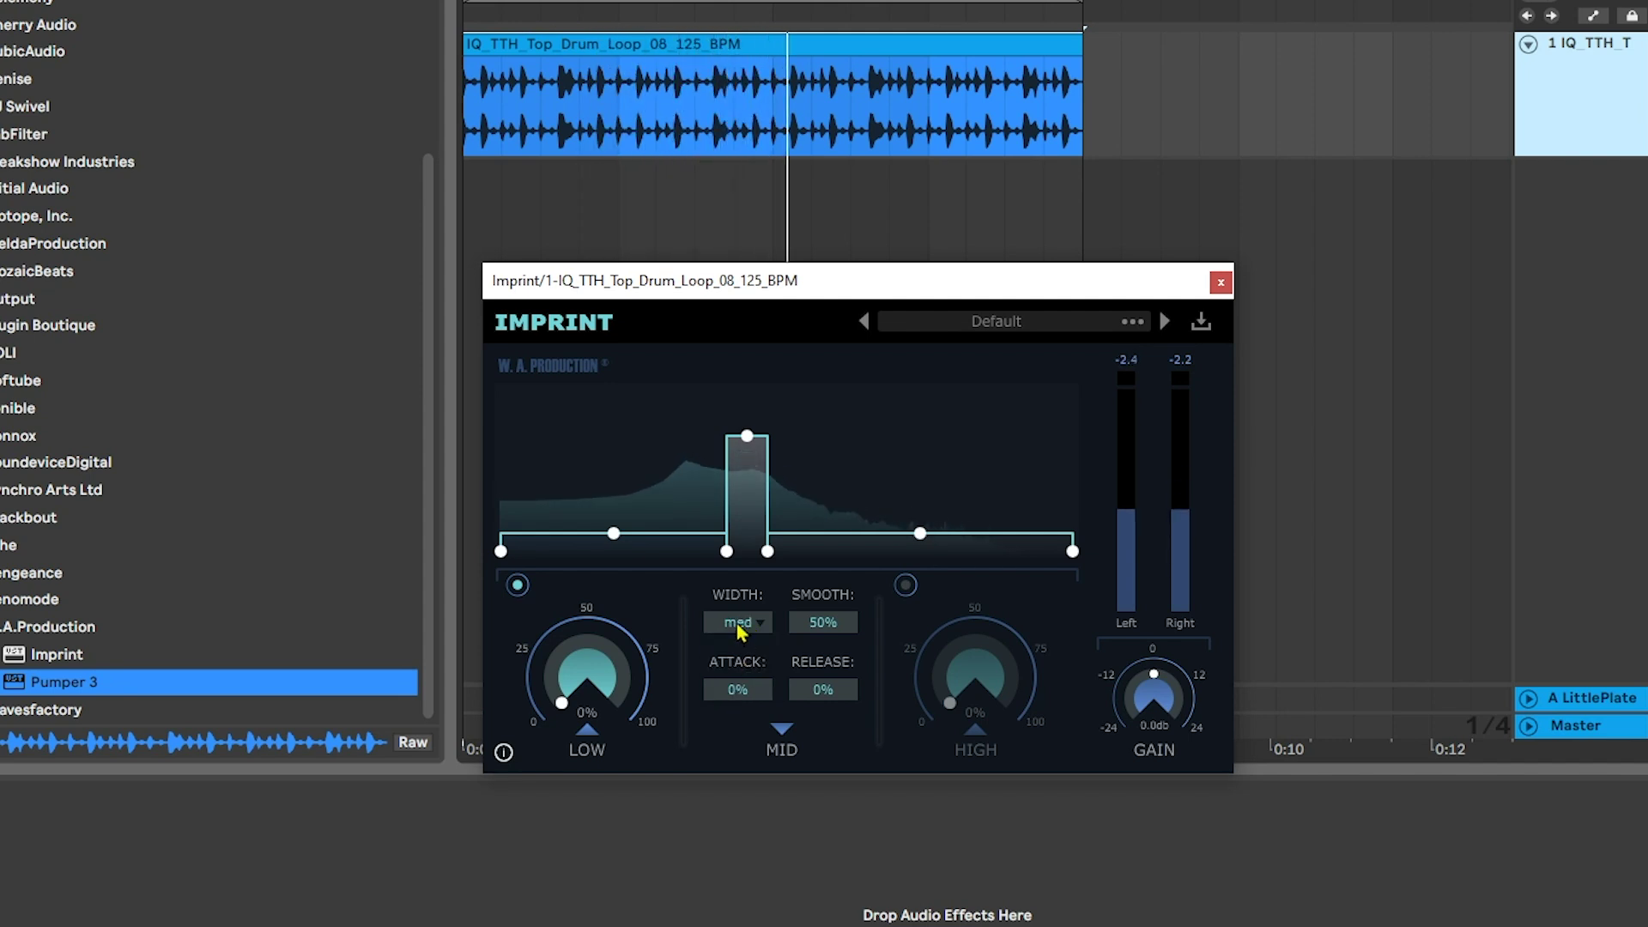
left_click(747, 626)
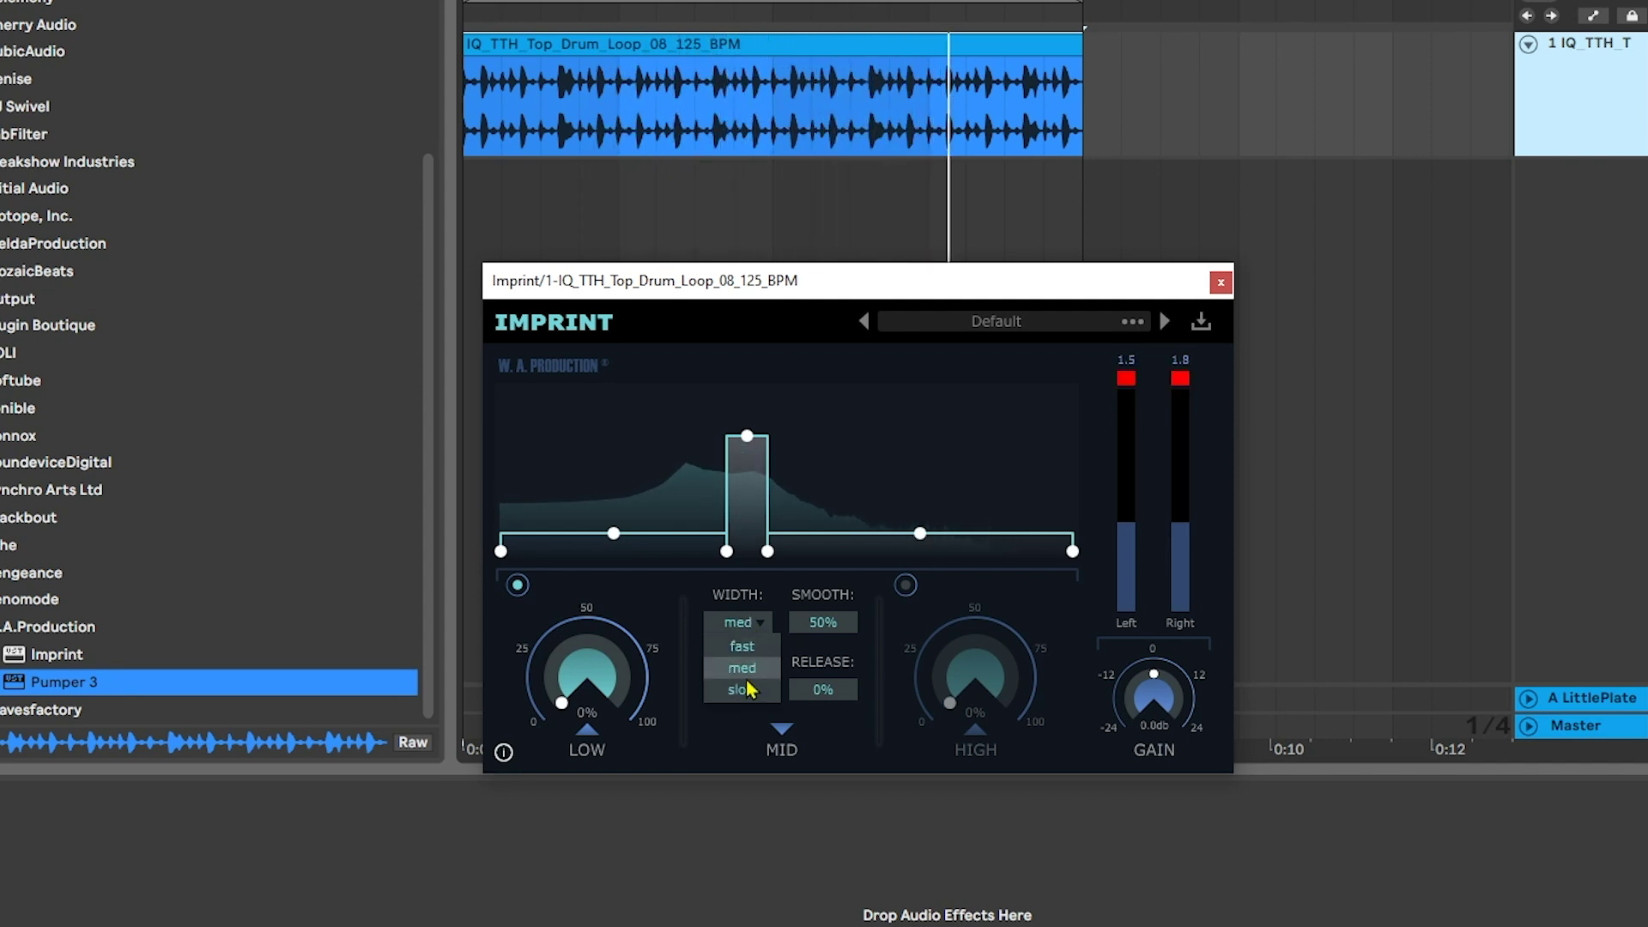
left_click(746, 691)
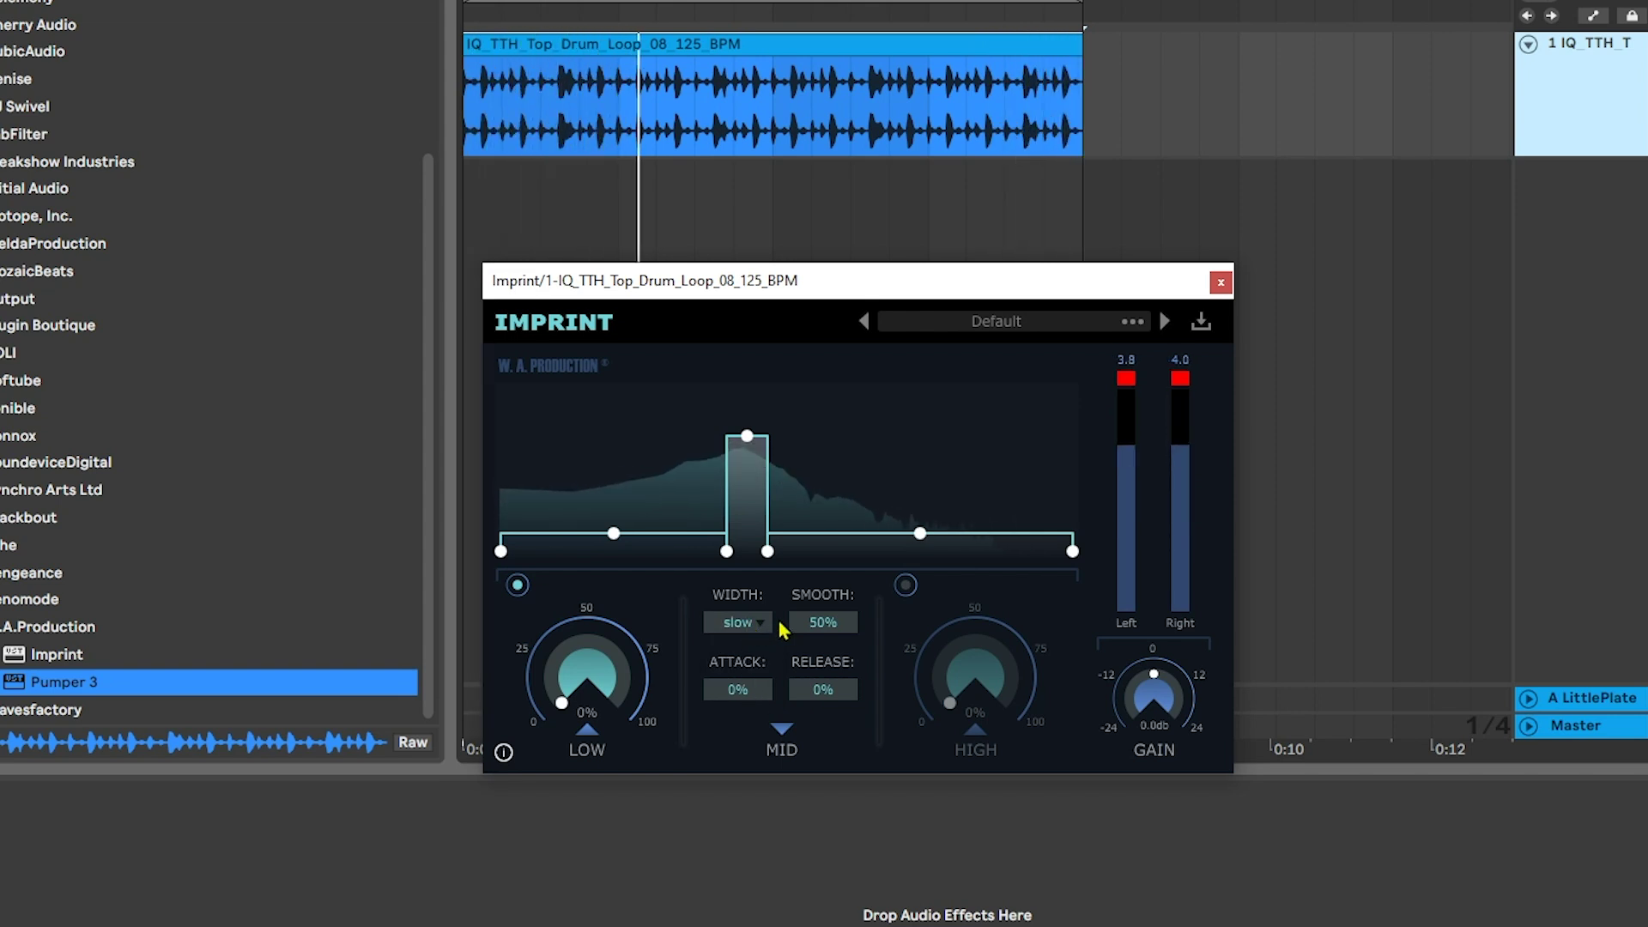
key("space")
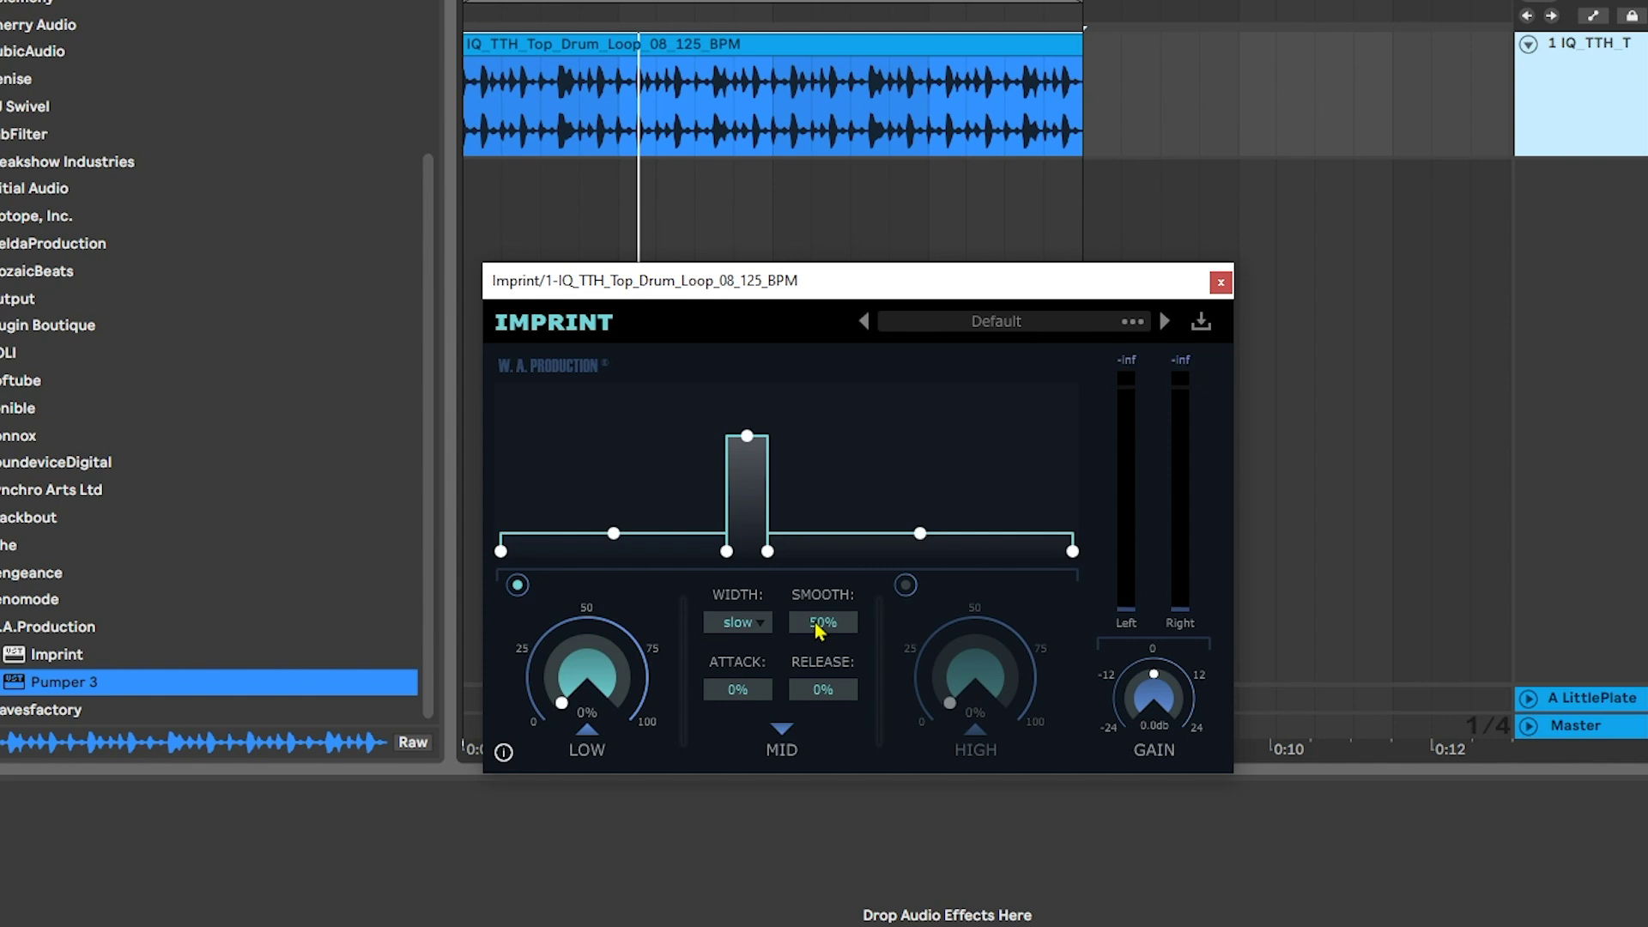
- Set the mid band's width to fast and its smoothing to 10% while auditioning the loop
left_click_drag(818, 630, 837, 749)
key("space")
left_click_drag(799, 634, 802, 620)
left_click(737, 623)
left_click(744, 645)
left_click_drag(810, 627, 827, 644)
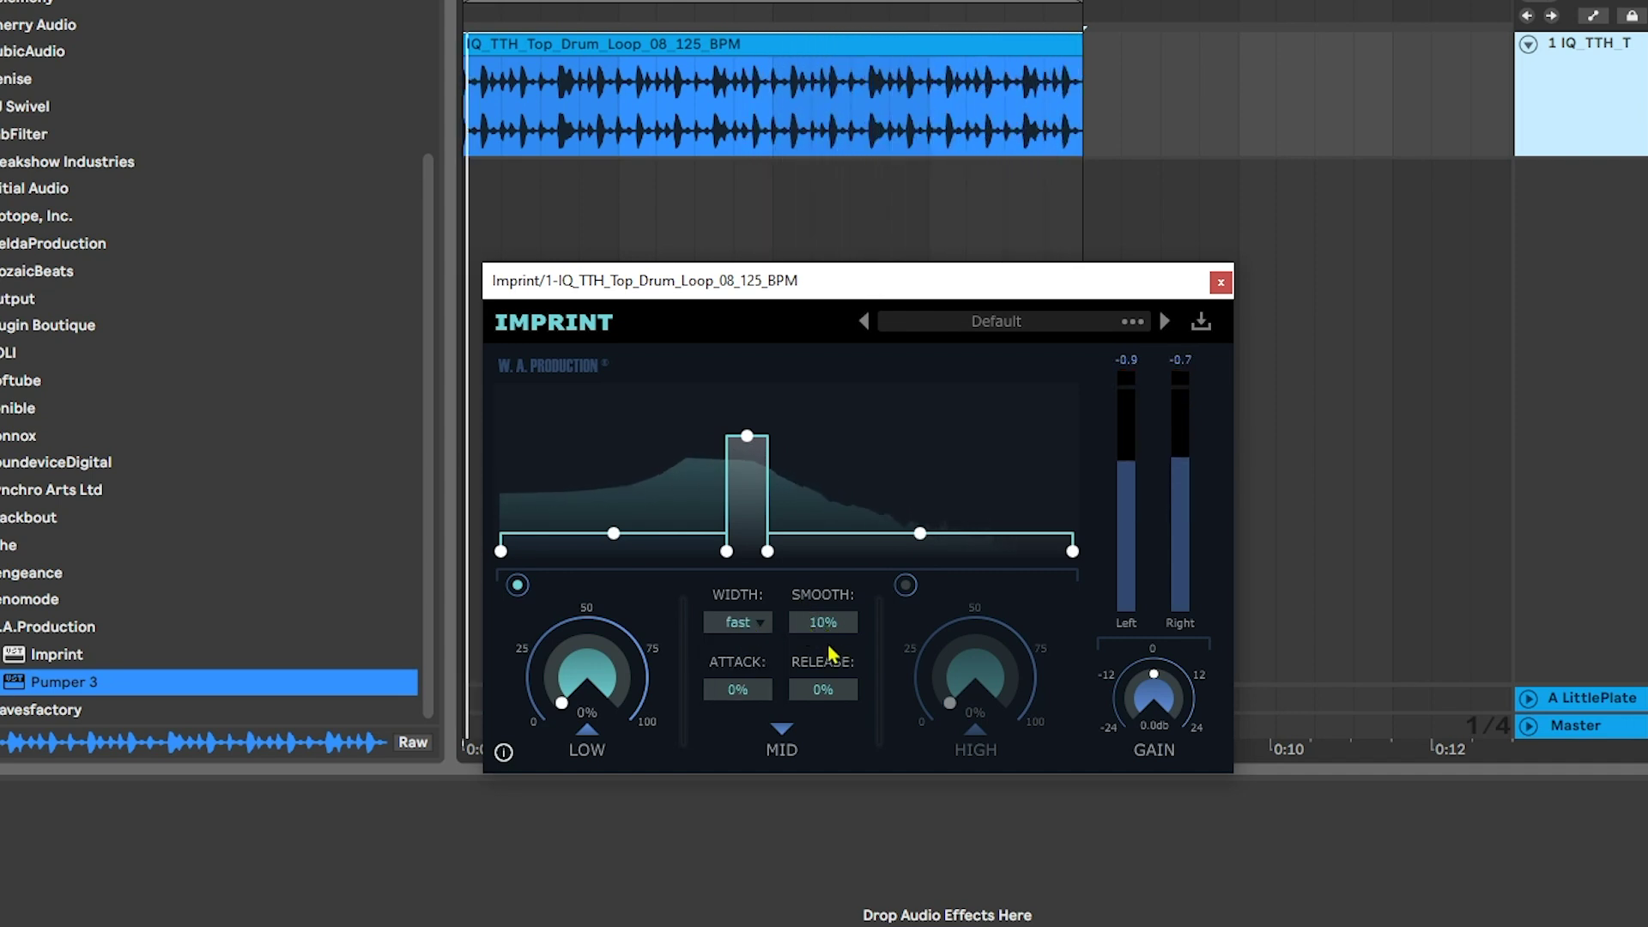
key("space")
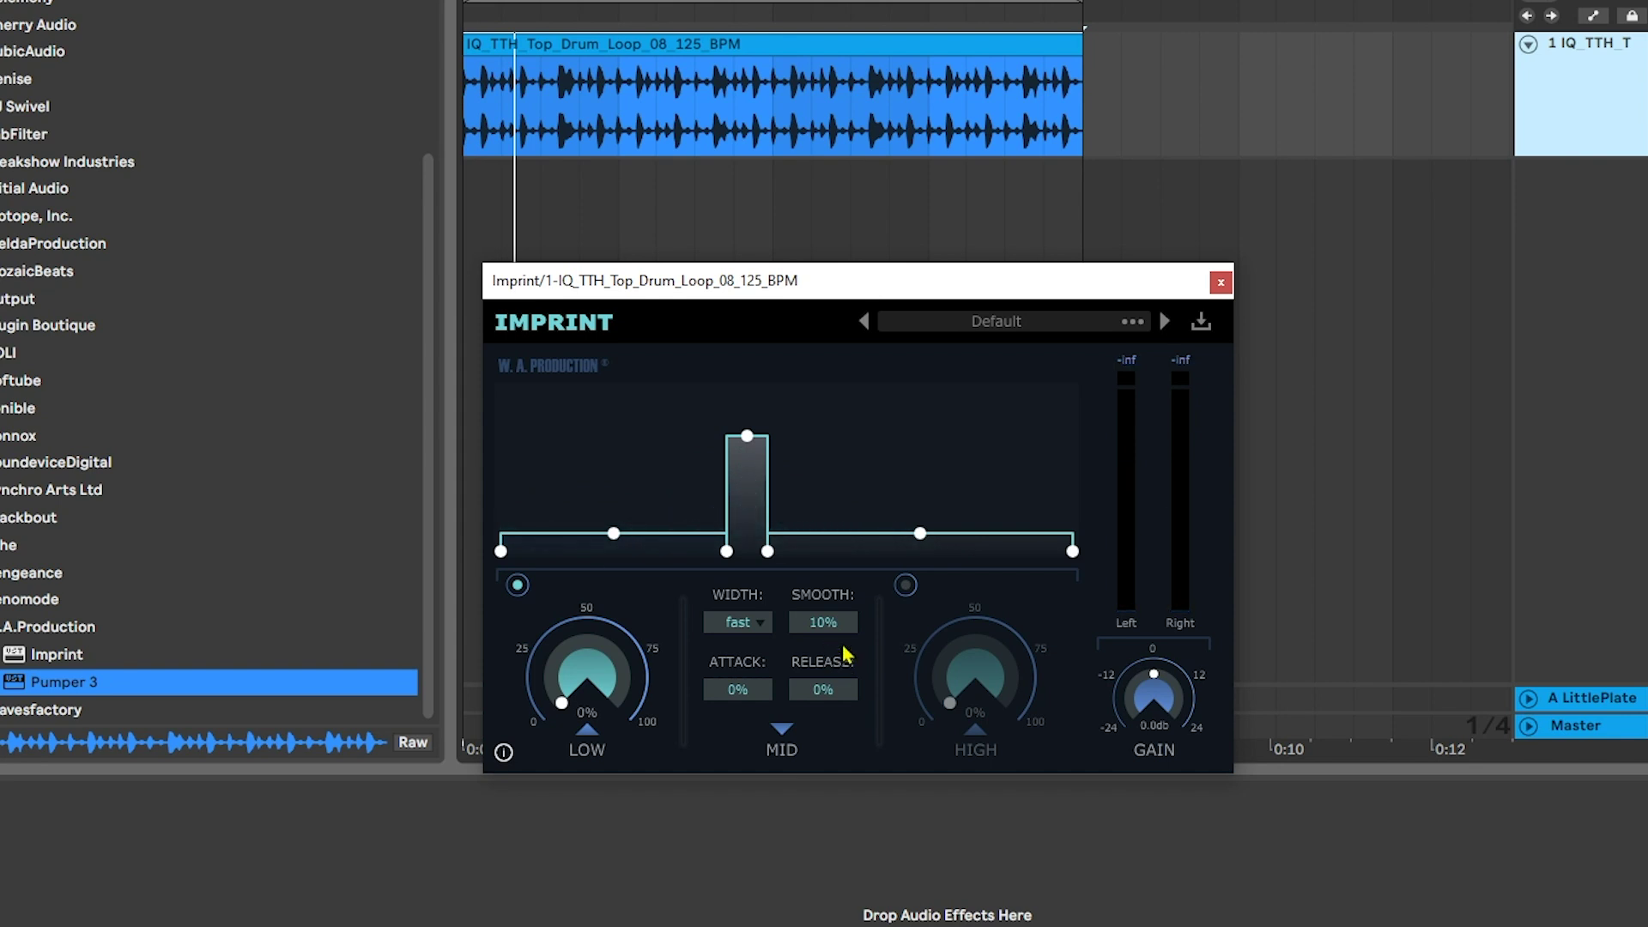
- Audition the mid band's smoothing at 90% and settle on 63%, leaving attack and release at 0%
mouse_move(829, 631)
left_mouse_down()
mouse_move(866, 397)
mouse_move(850, 639)
left_mouse_up()
key("space")
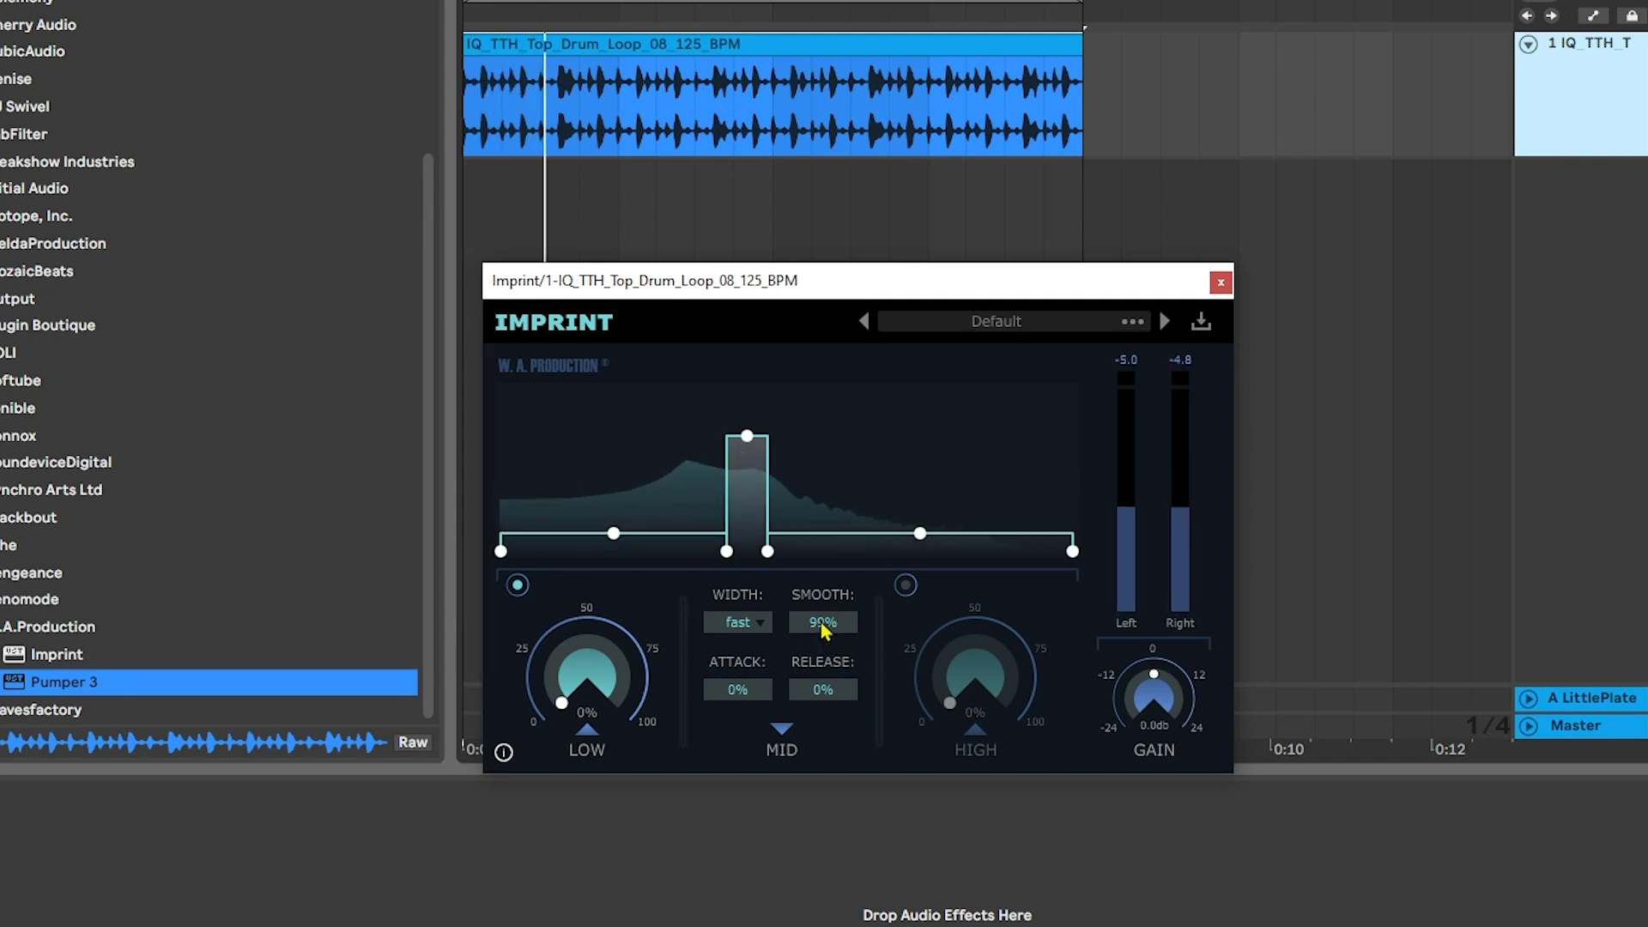
left_click_drag(822, 646, 788, 720)
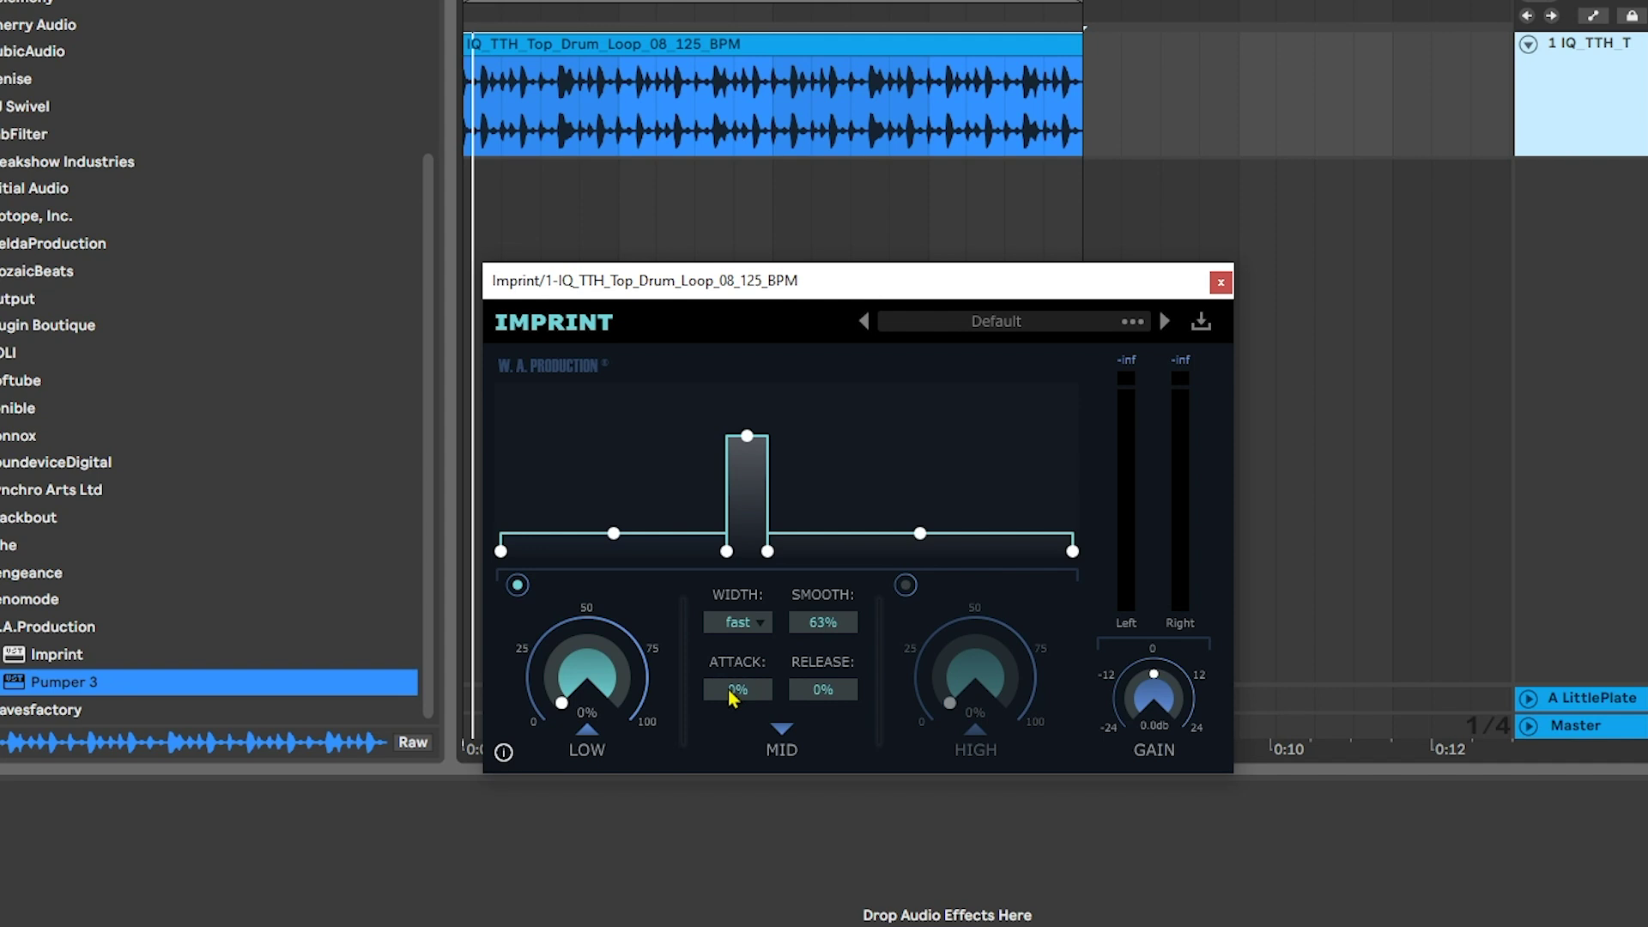
left_click_drag(731, 697, 842, 650)
- View the low band's detailed settings, and return the low and mid bands to their amount dials
left_click(593, 732)
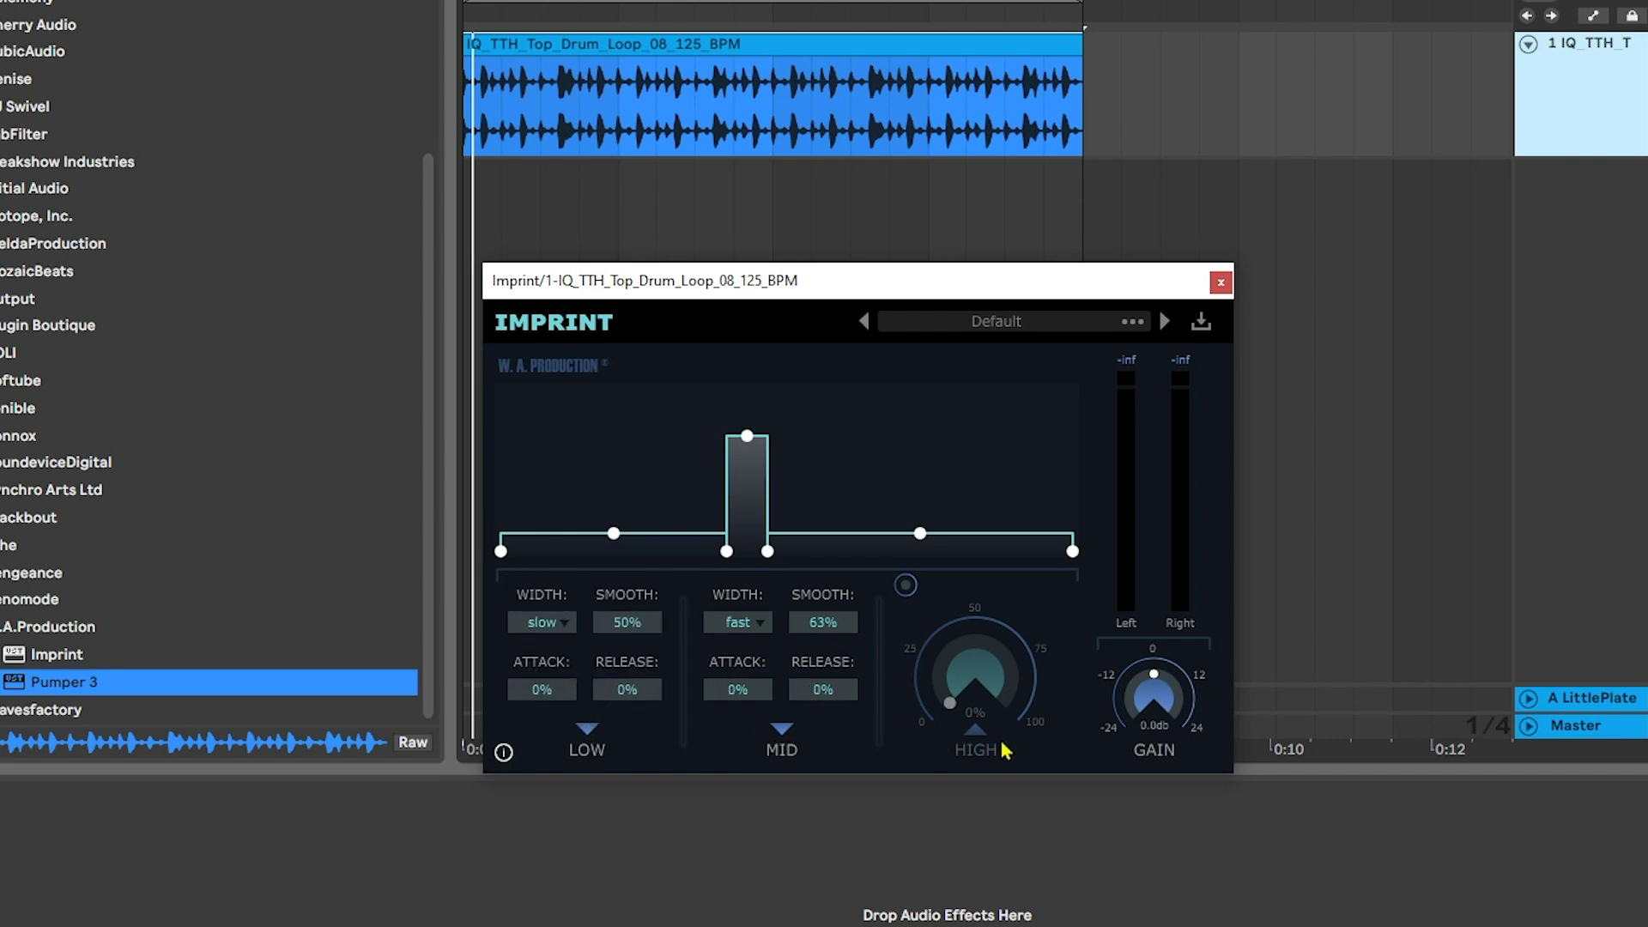
left_click(783, 731)
left_click(591, 732)
- Set the mid band's amount to 66% and raise the low and high band levels to just below the mid band's
left_click_drag(769, 665, 678, 678)
left_click_drag(613, 533, 641, 464)
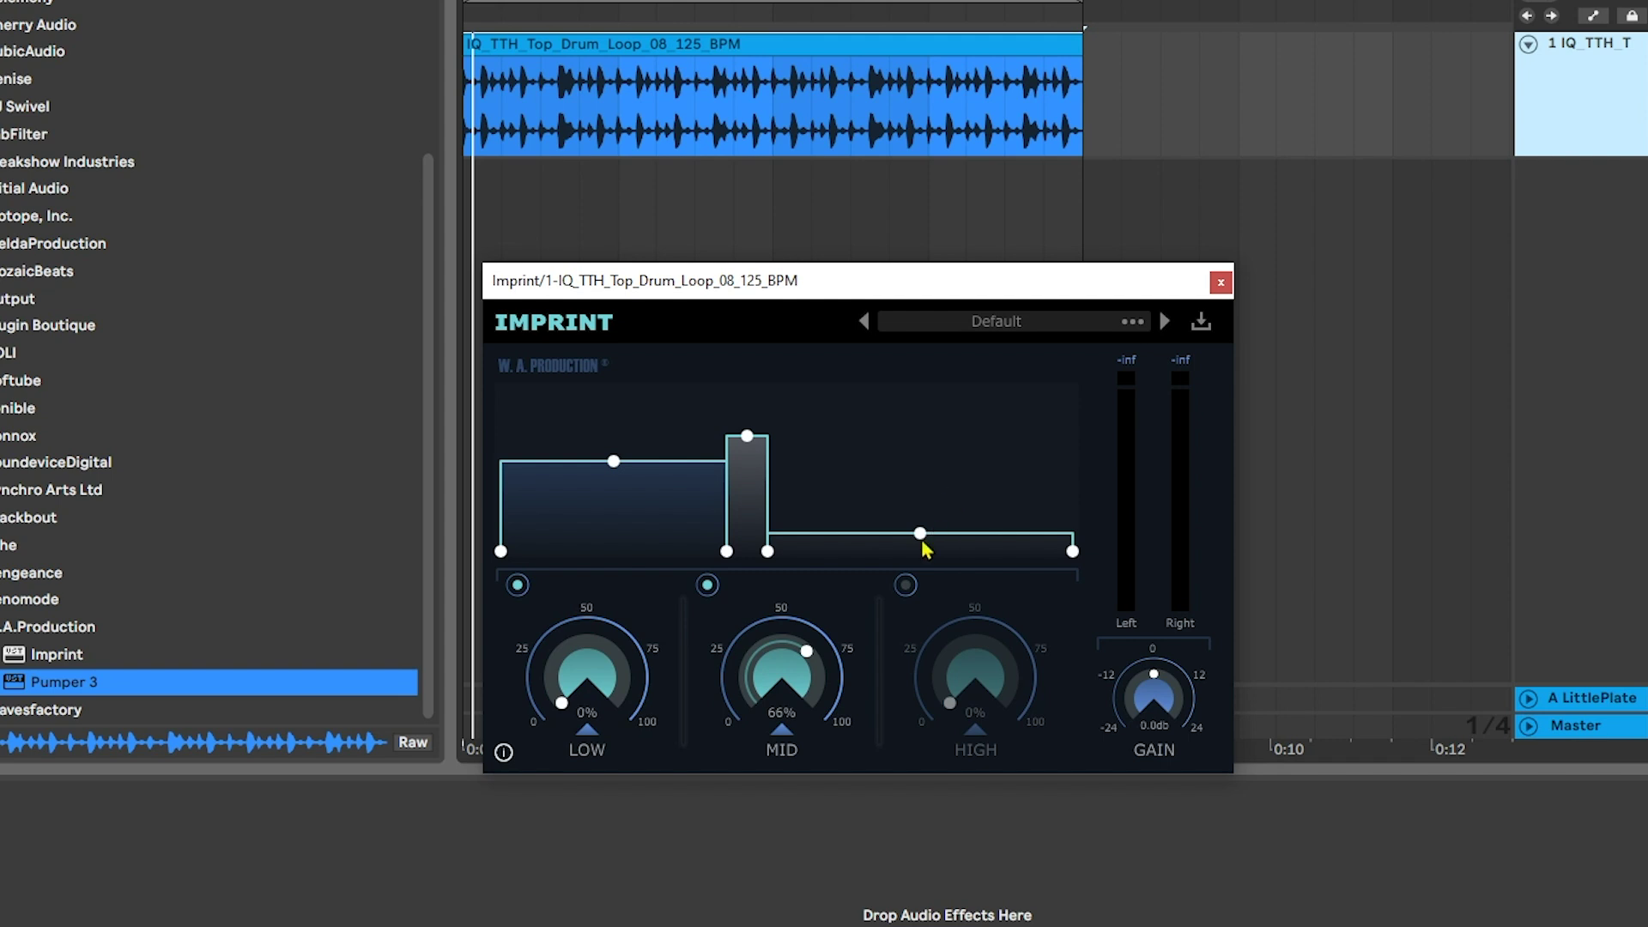
left_click_drag(922, 534, 943, 467)
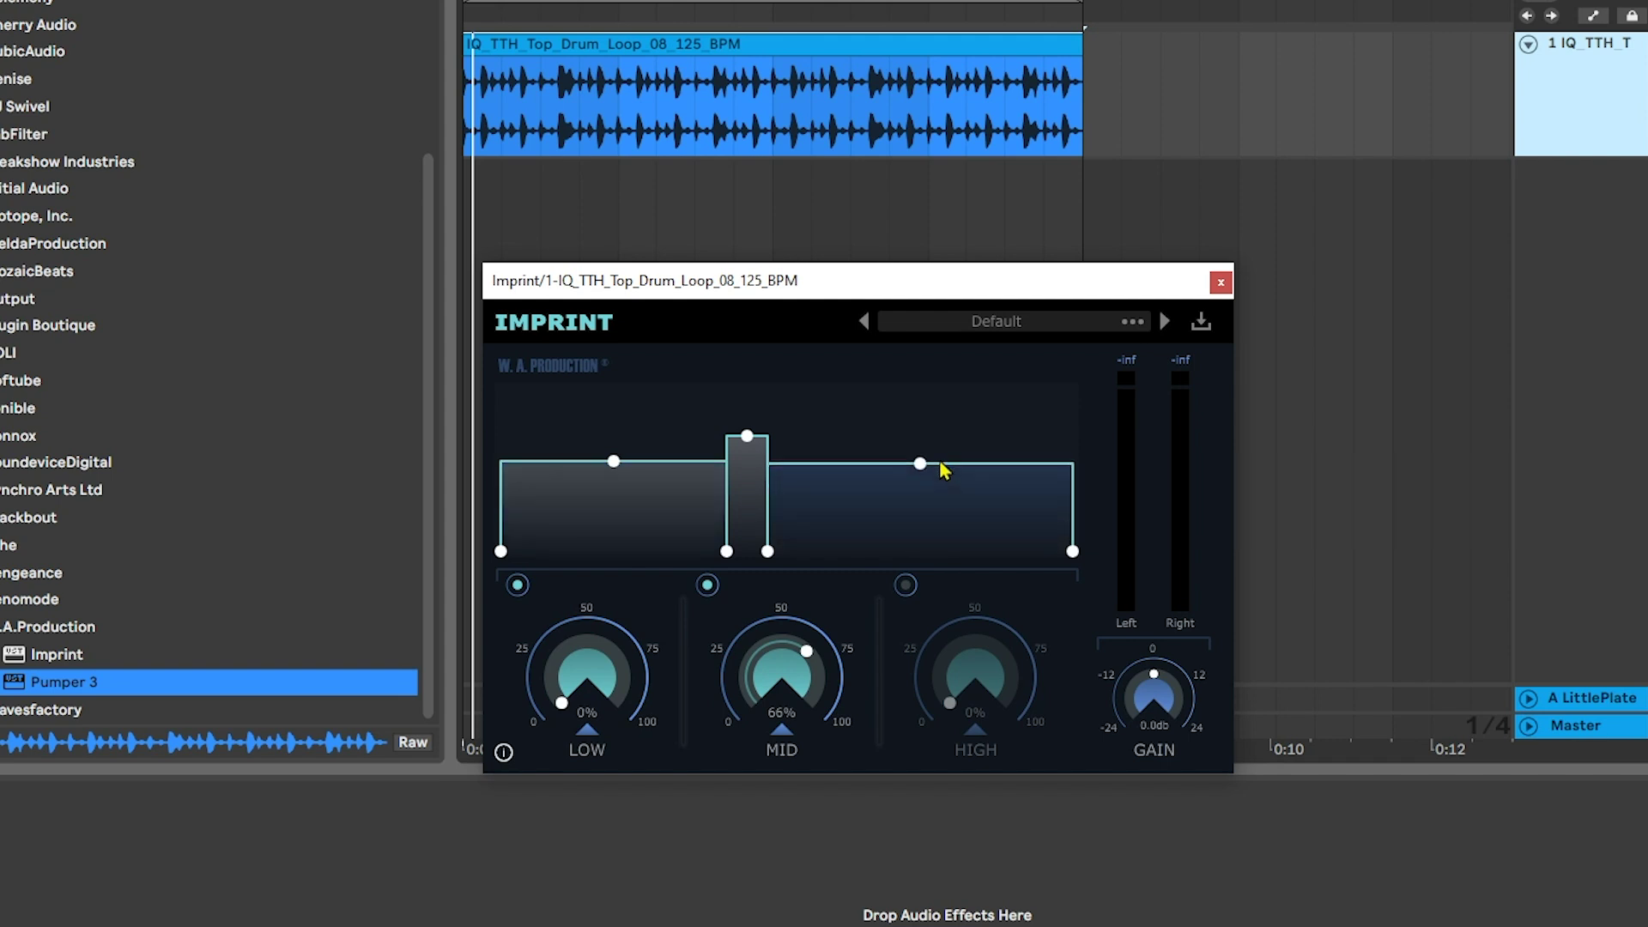
- Play the loop while setting the low amount to 47%, raising the low level slightly and setting the mid amount to 64%
key("space")
left_click_drag(567, 691, 620, 452)
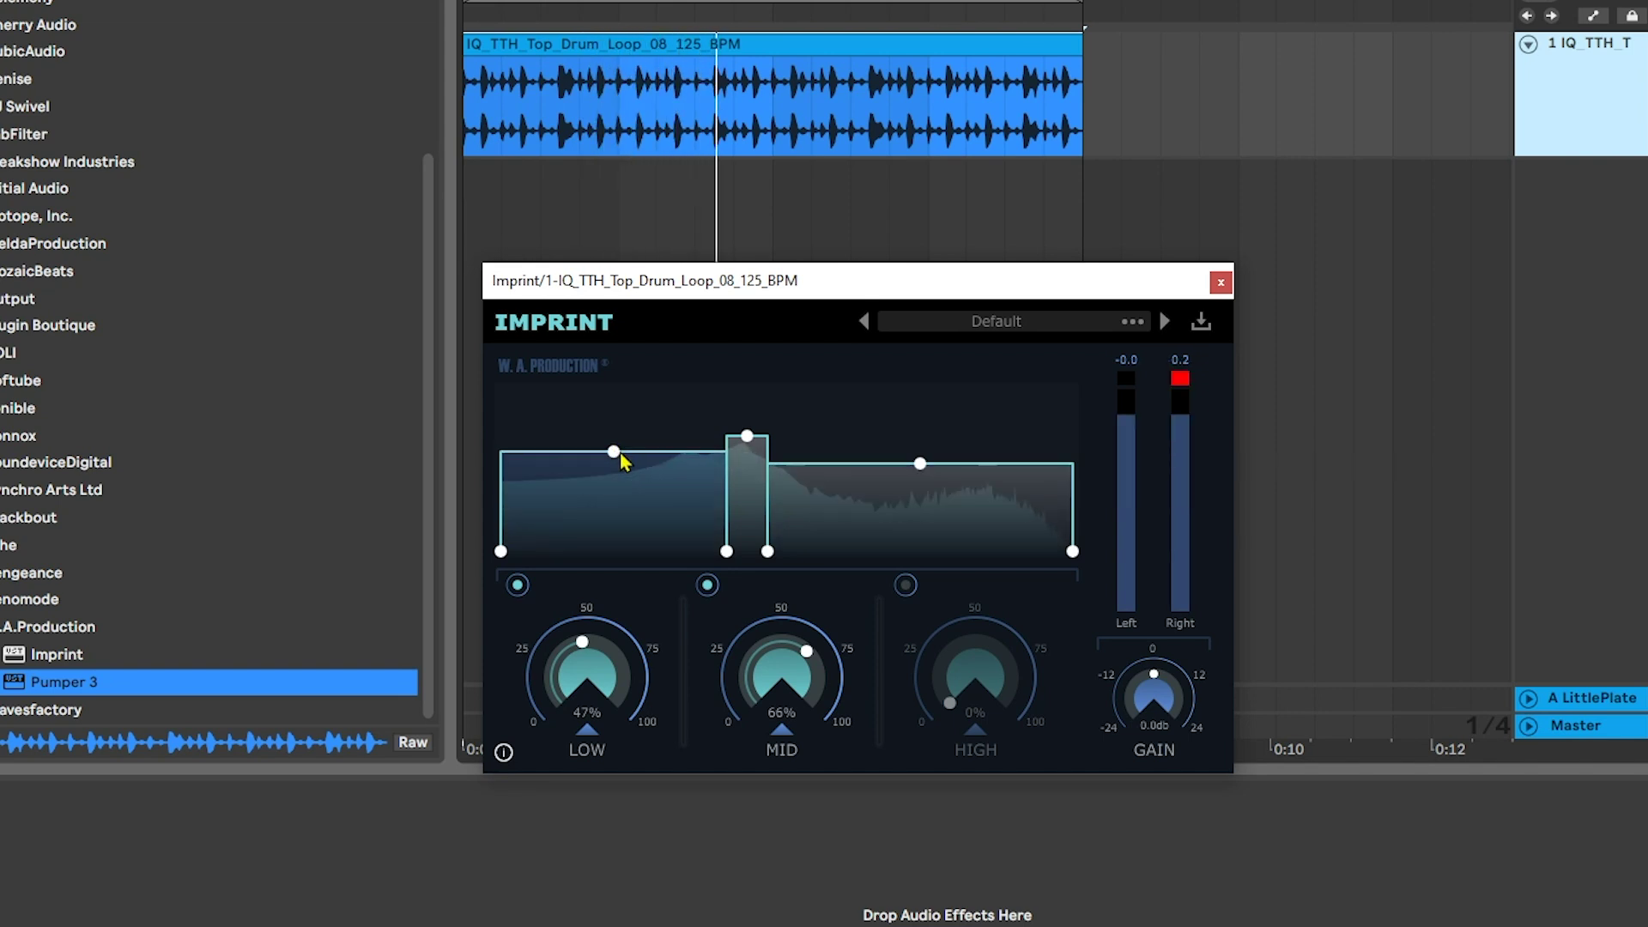
left_click_drag(781, 710, 783, 733)
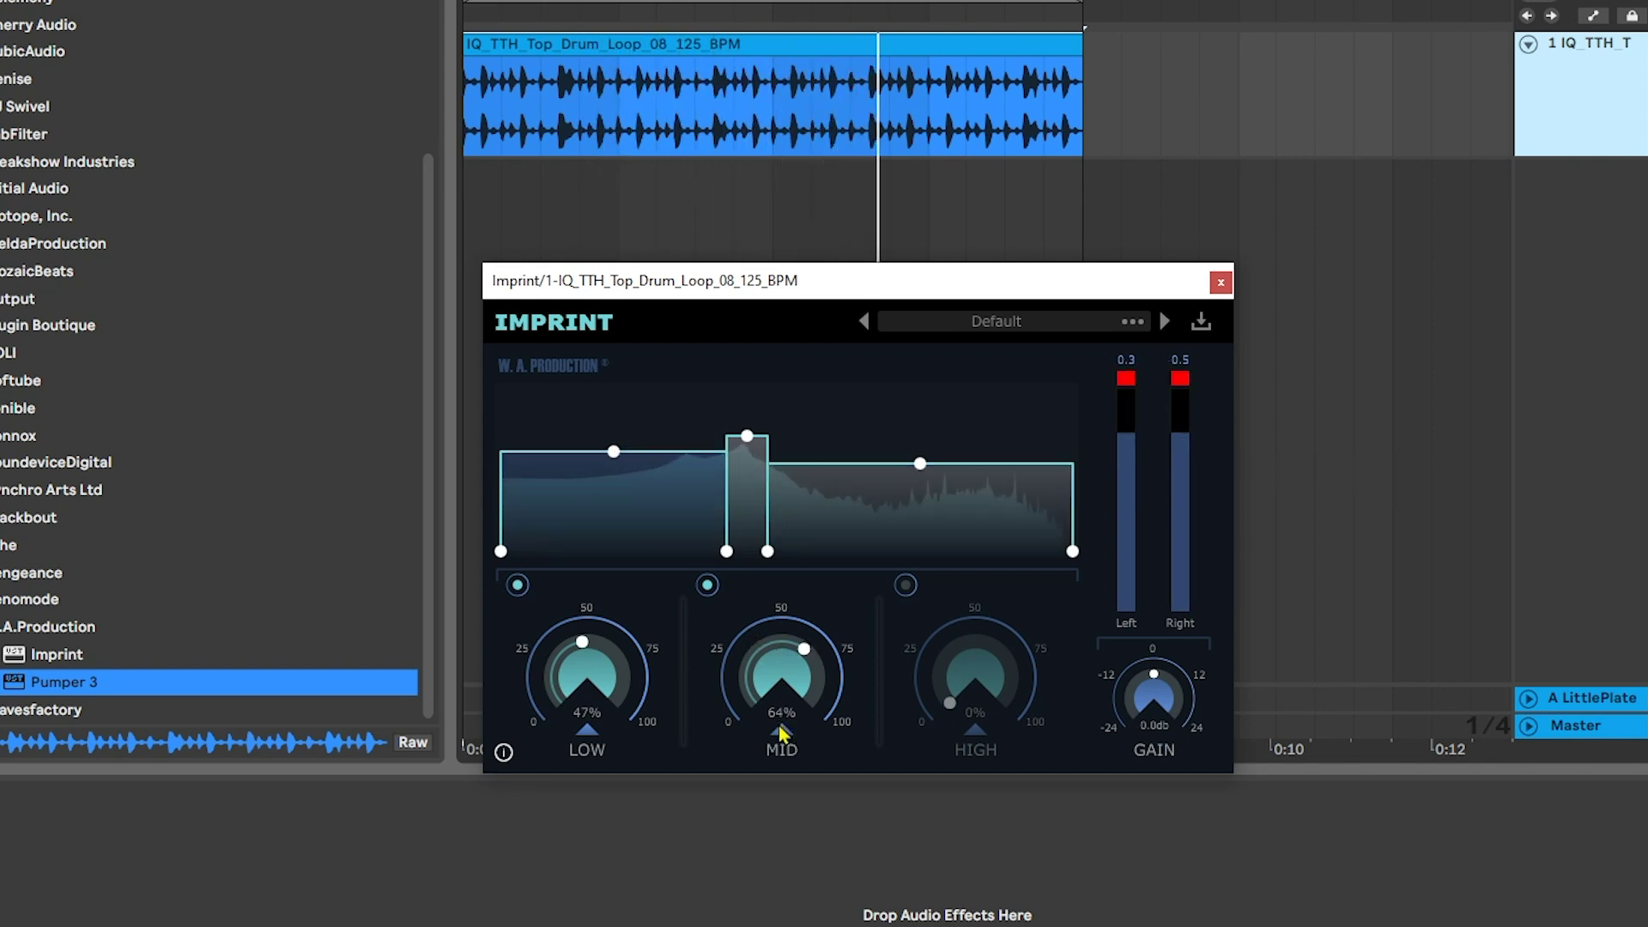
- Set the mid band's width to med with smoothing at 63%, and return the band to its amount dial
left_click(781, 730)
left_click(737, 623)
left_click(747, 657)
left_click_drag(822, 625, 824, 617)
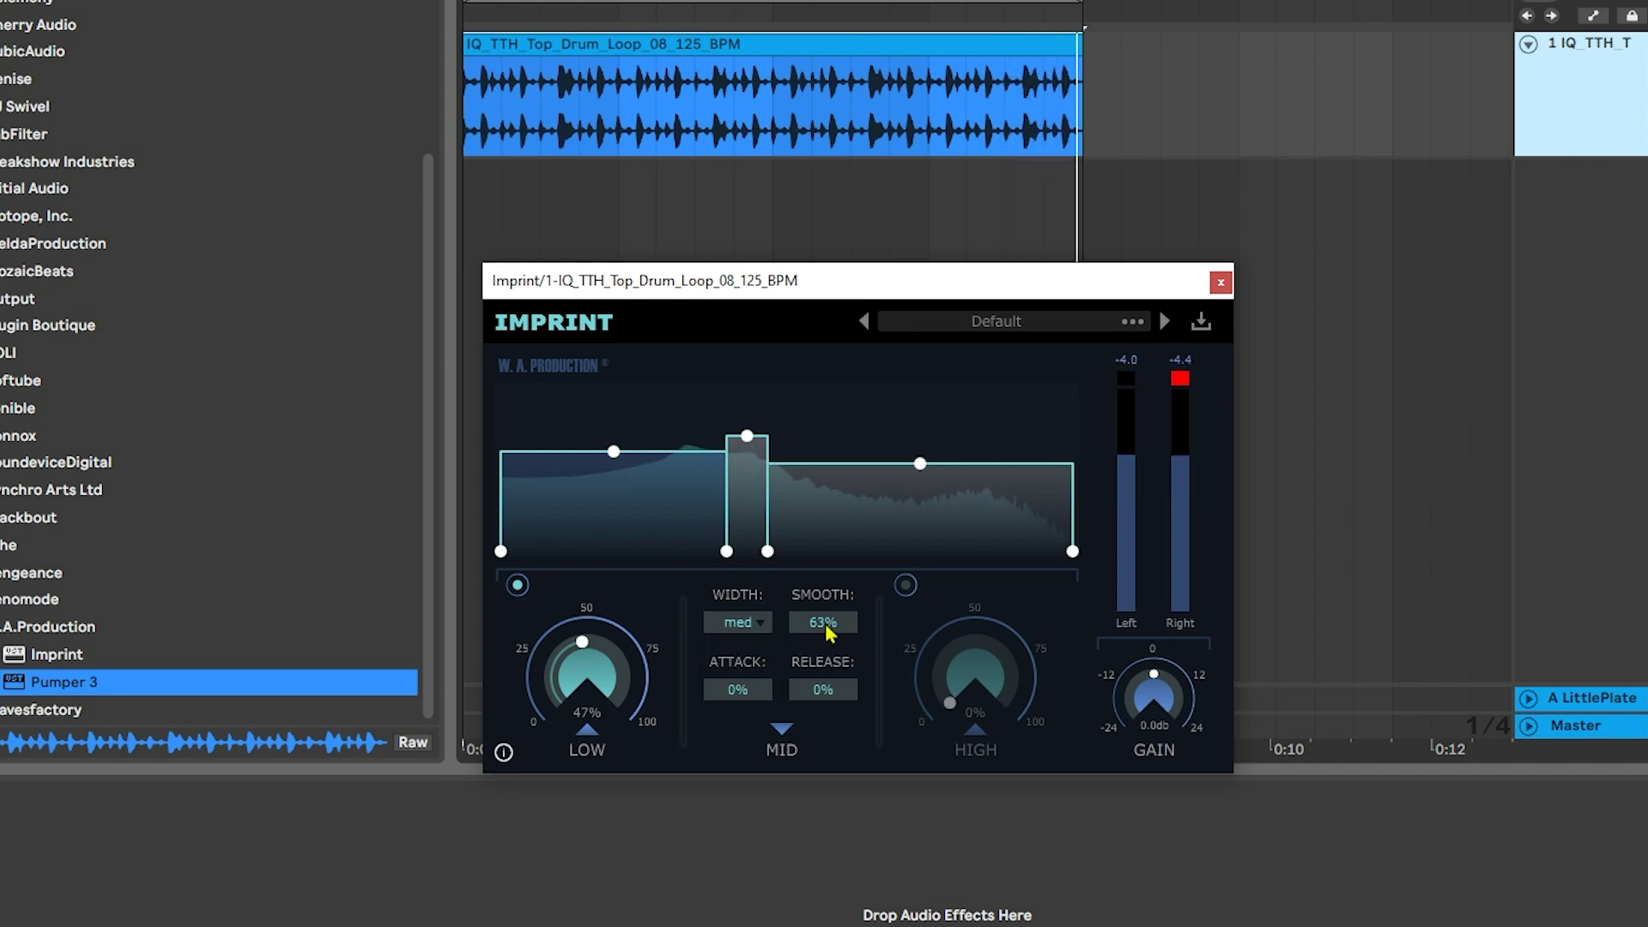
left_click(781, 729)
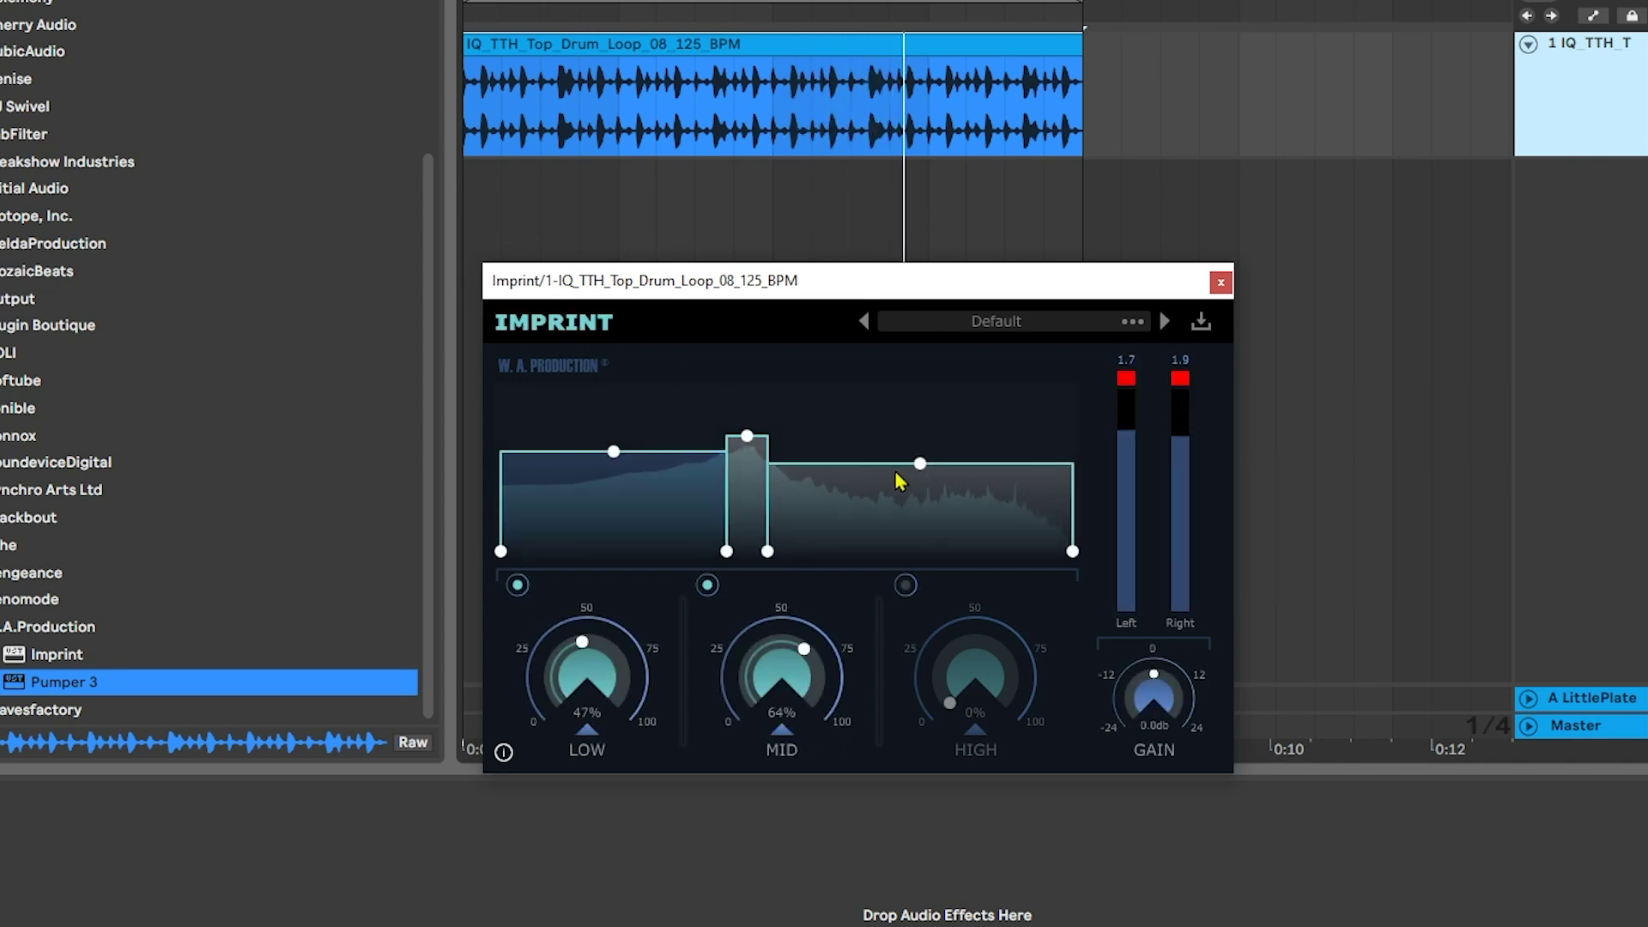
- Raise the low and high band levels slightly and shift the low-mid crossover a little lower to widen the mid band
mouse_move(614, 452)
left_mouse_down()
mouse_move(636, 419)
mouse_move(618, 448)
left_mouse_up()
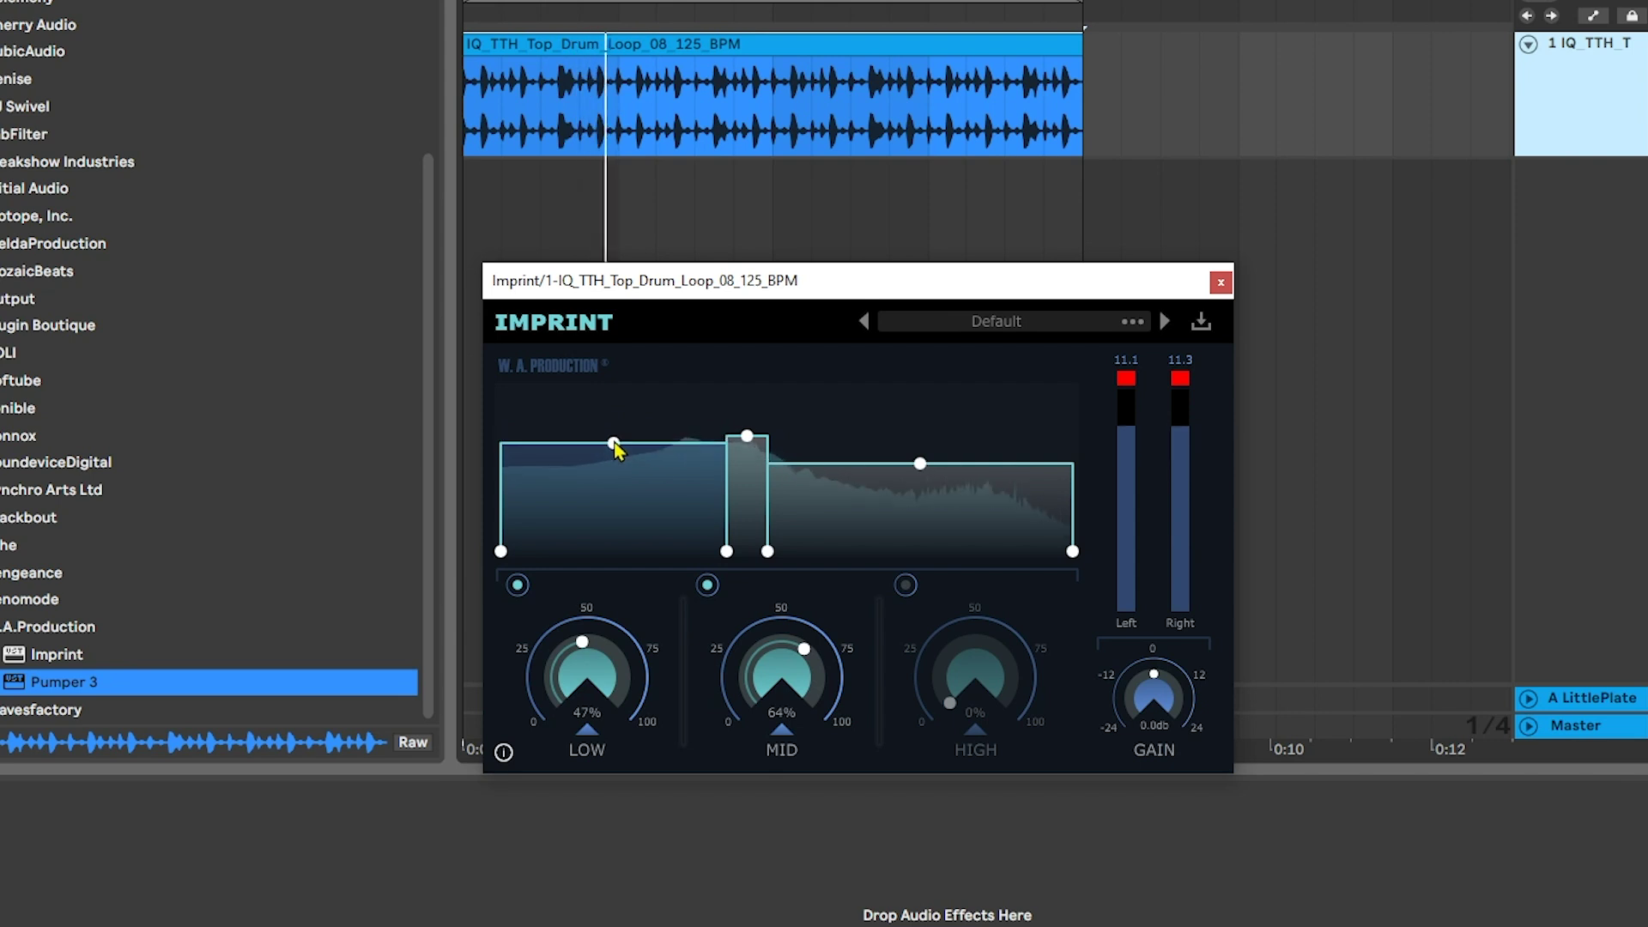
mouse_move(726, 554)
left_mouse_down()
mouse_move(692, 552)
mouse_move(705, 552)
left_mouse_up()
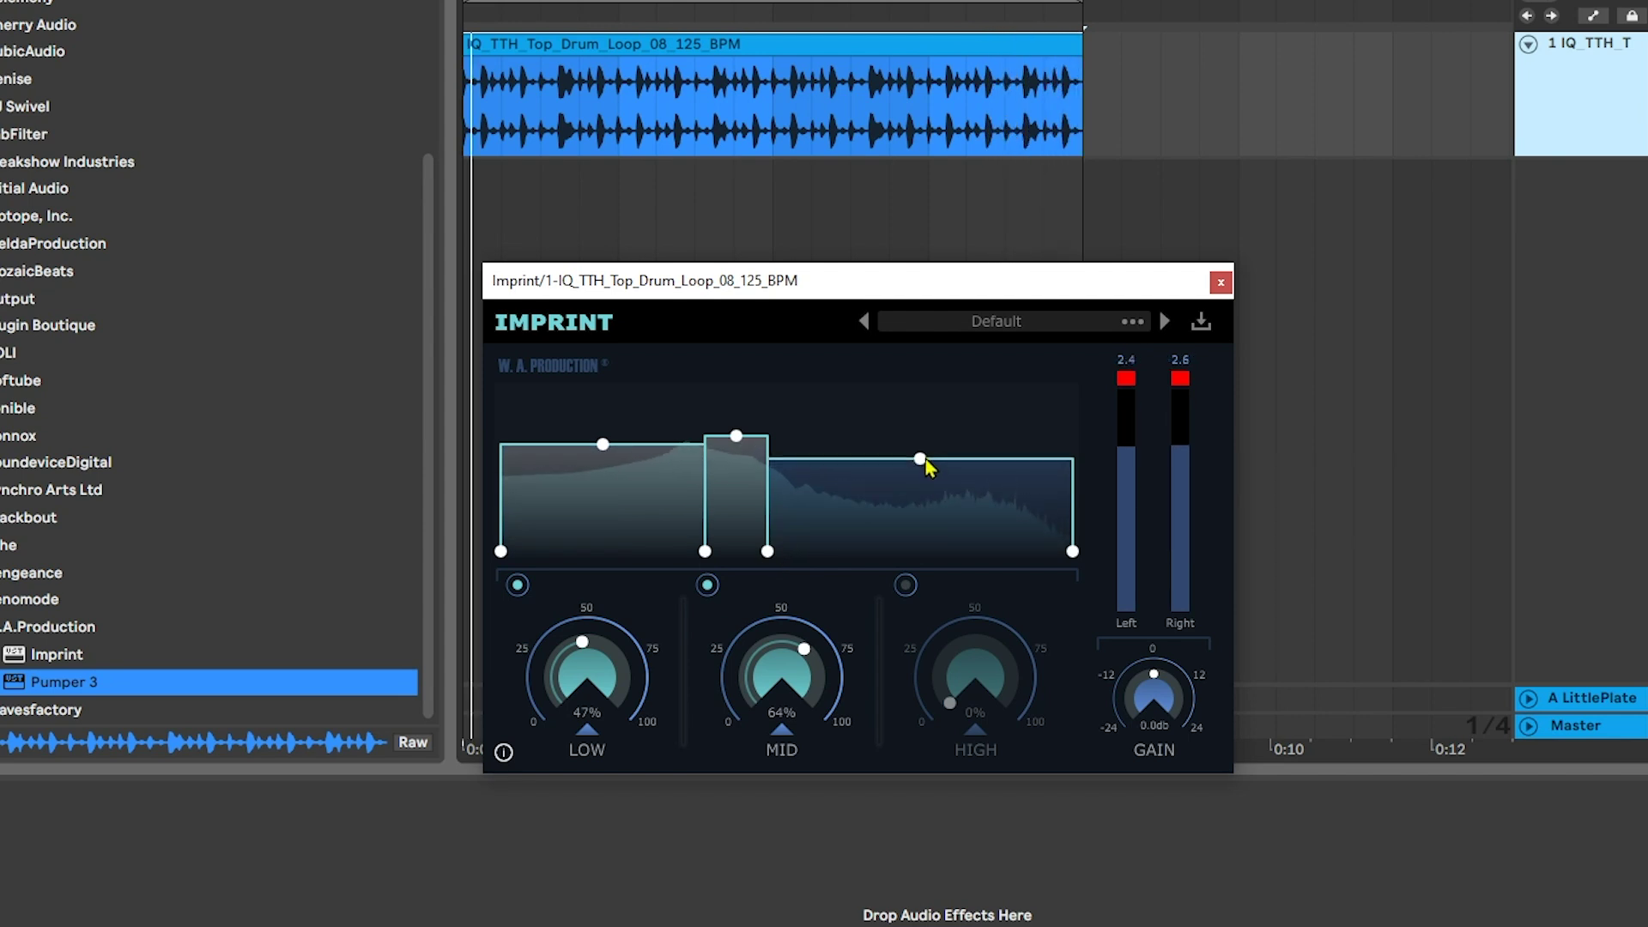
left_click_drag(922, 465, 922, 458)
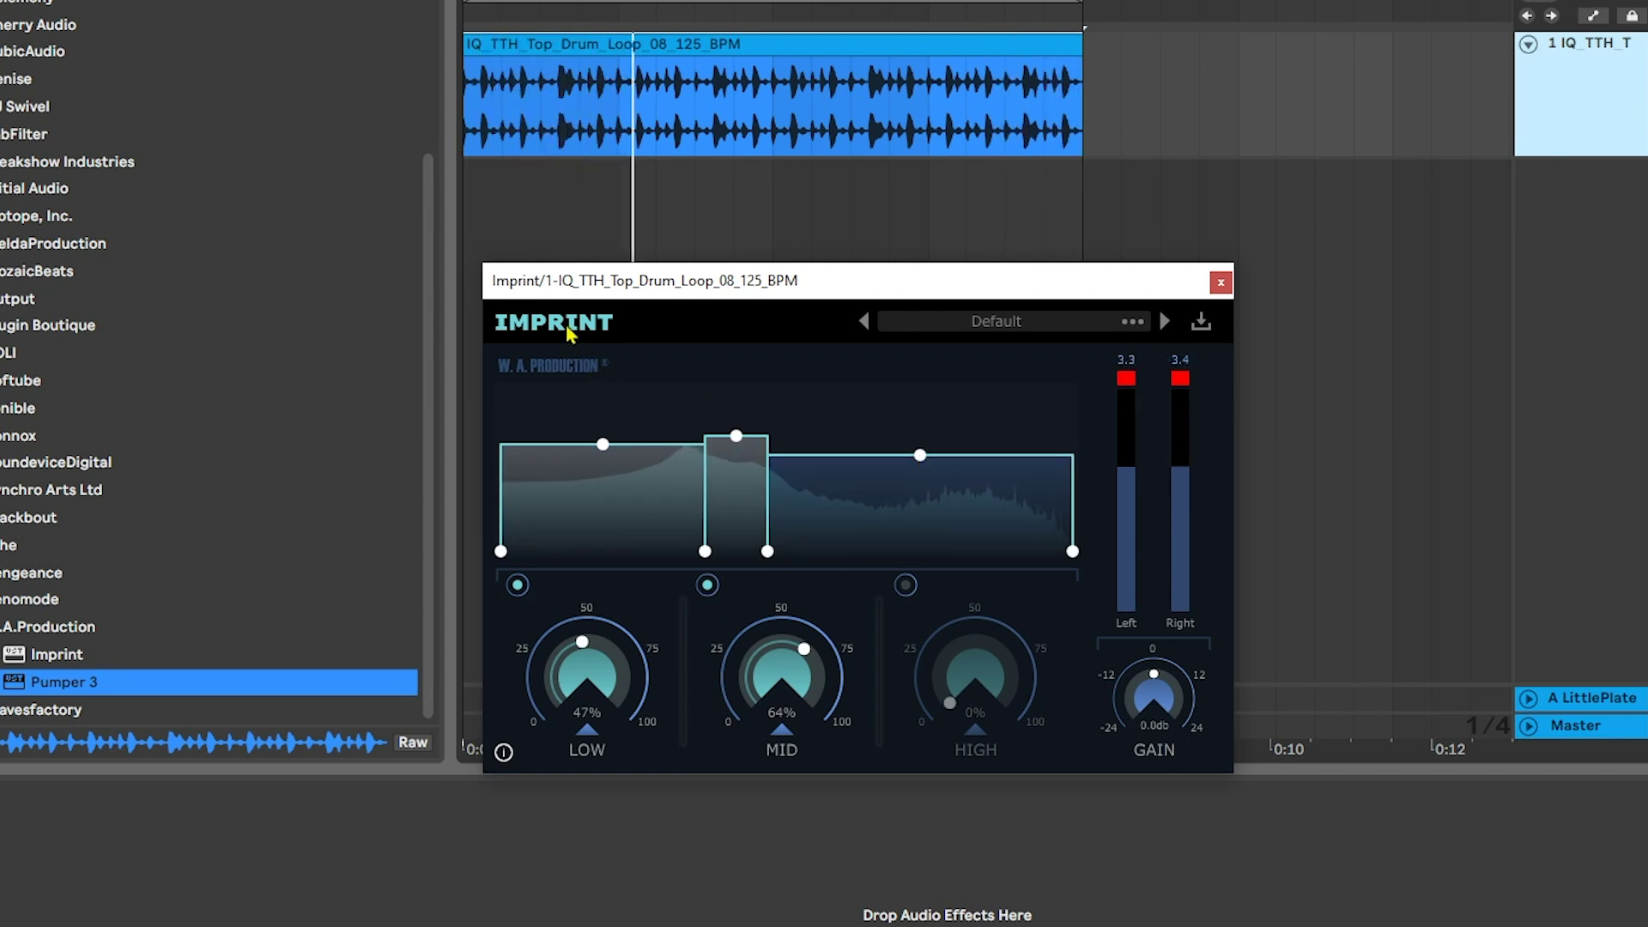
- Bypass the plugin and re-enable it to compare the dry and processed drum loop
left_click(567, 329)
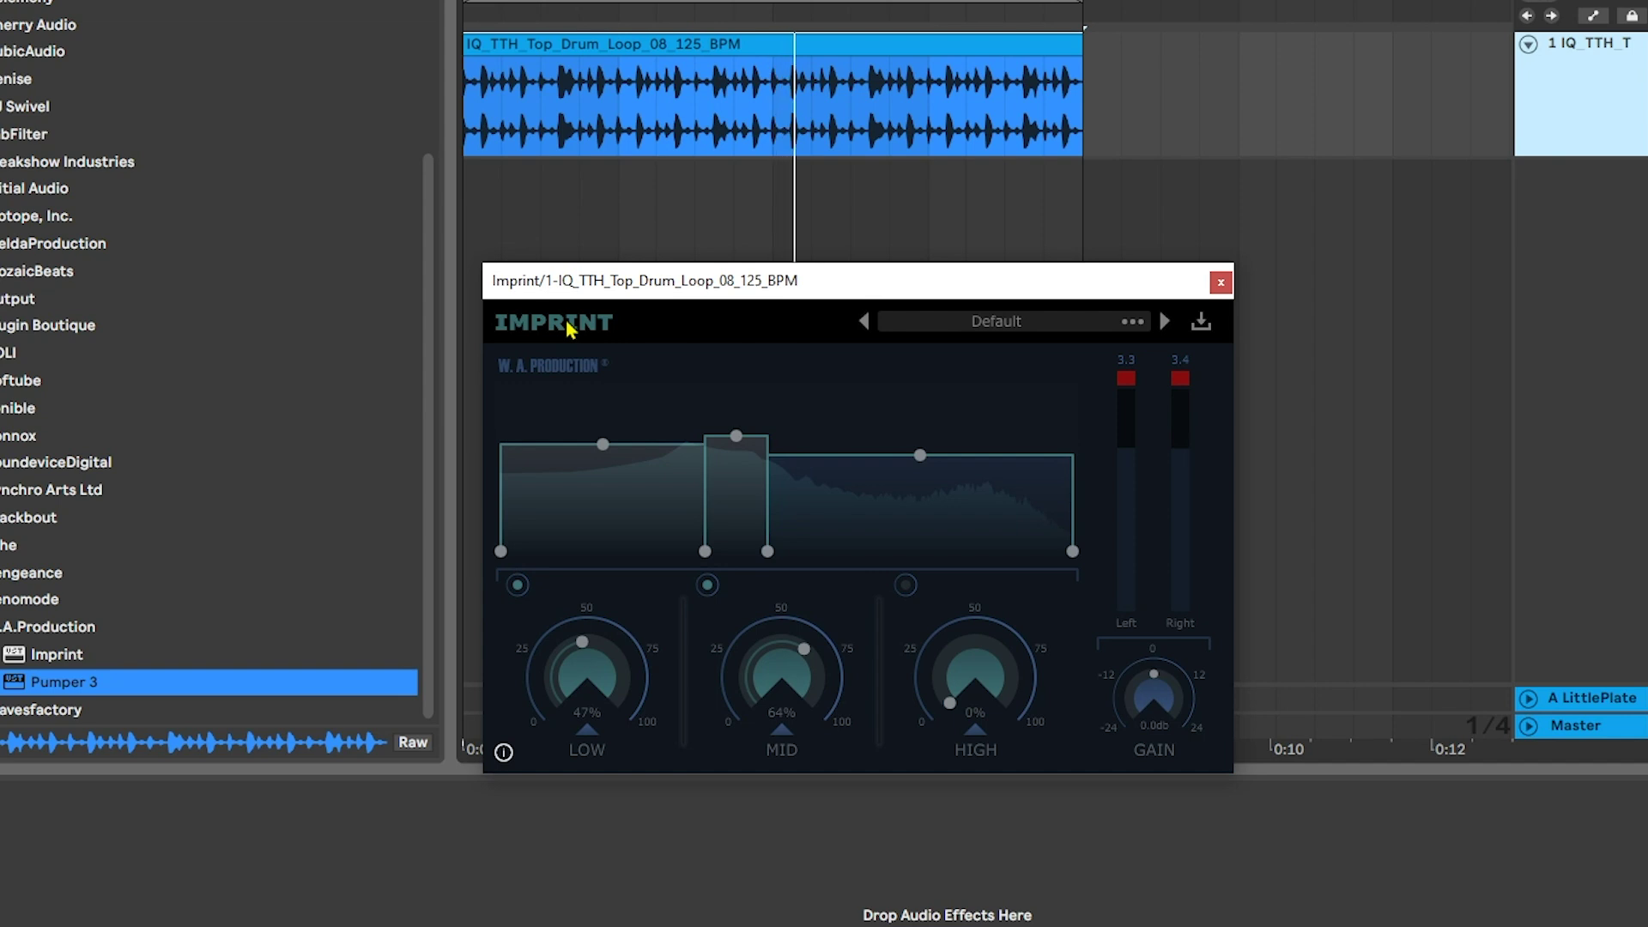
left_click(567, 329)
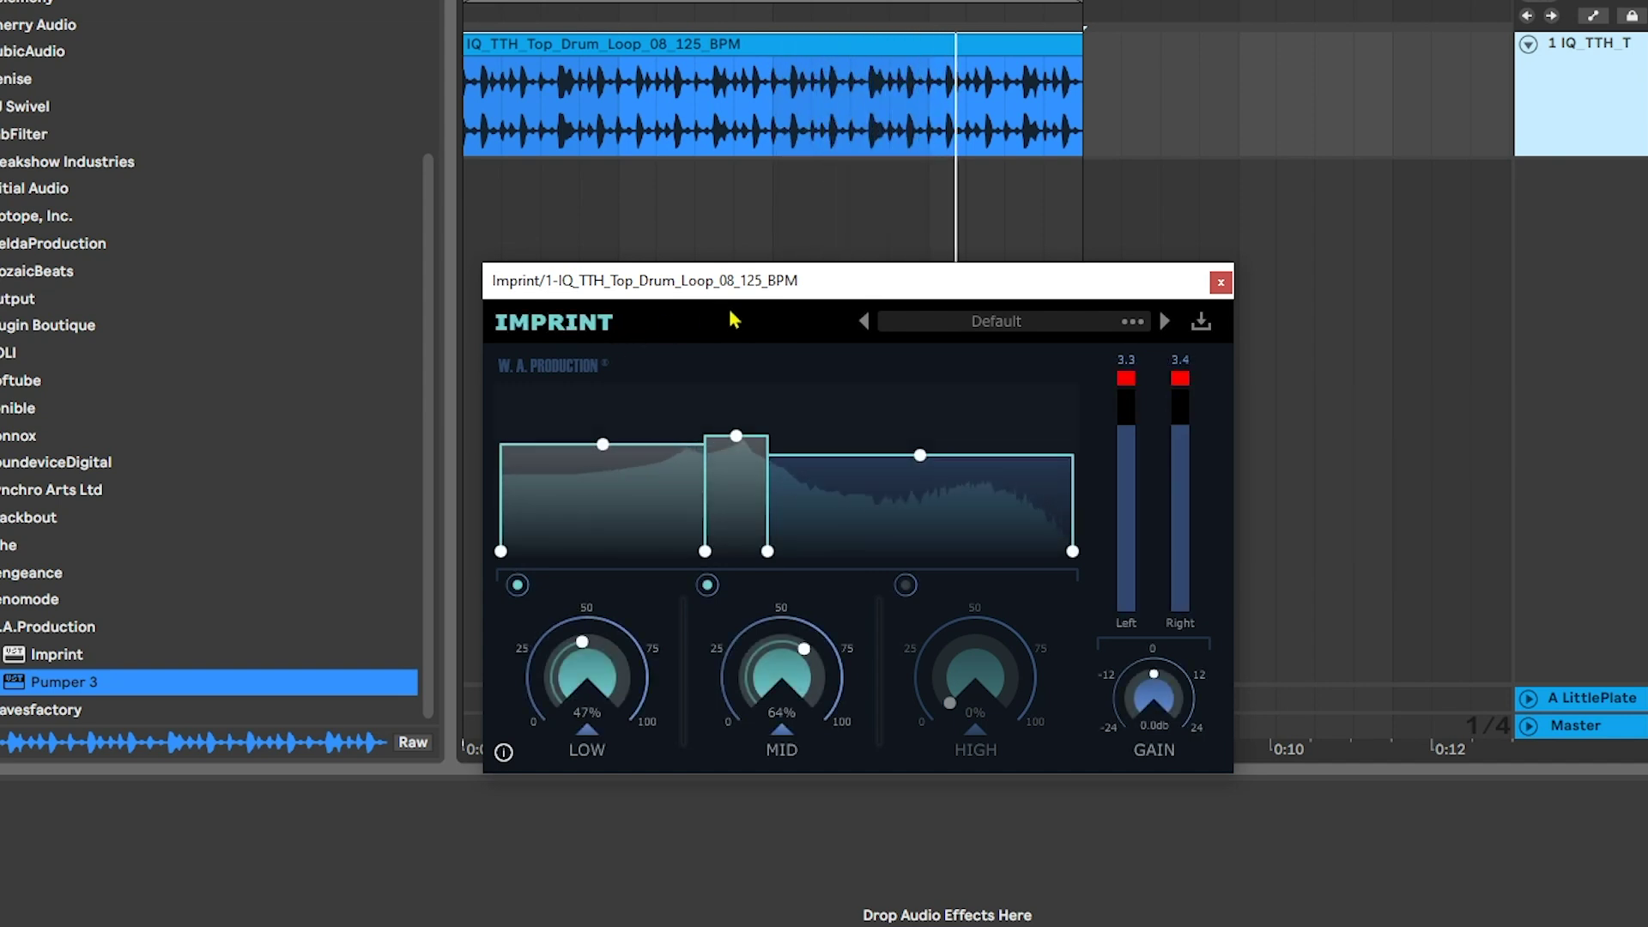